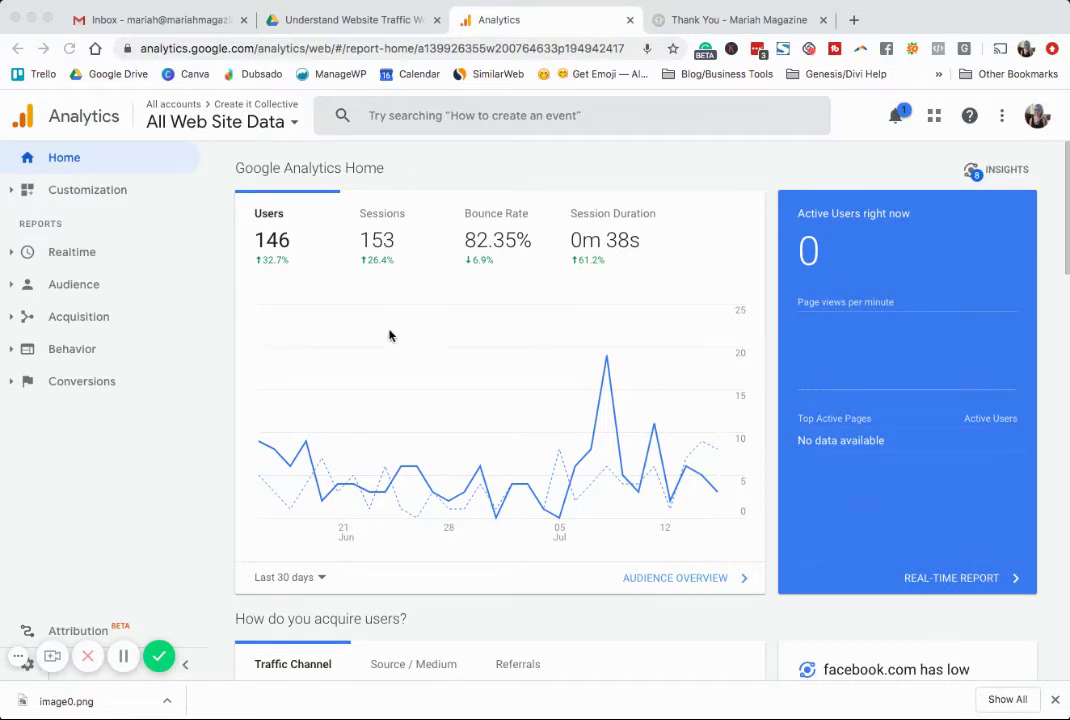
Open the Conversions > Goals > Overview report.
left_click(951, 10)
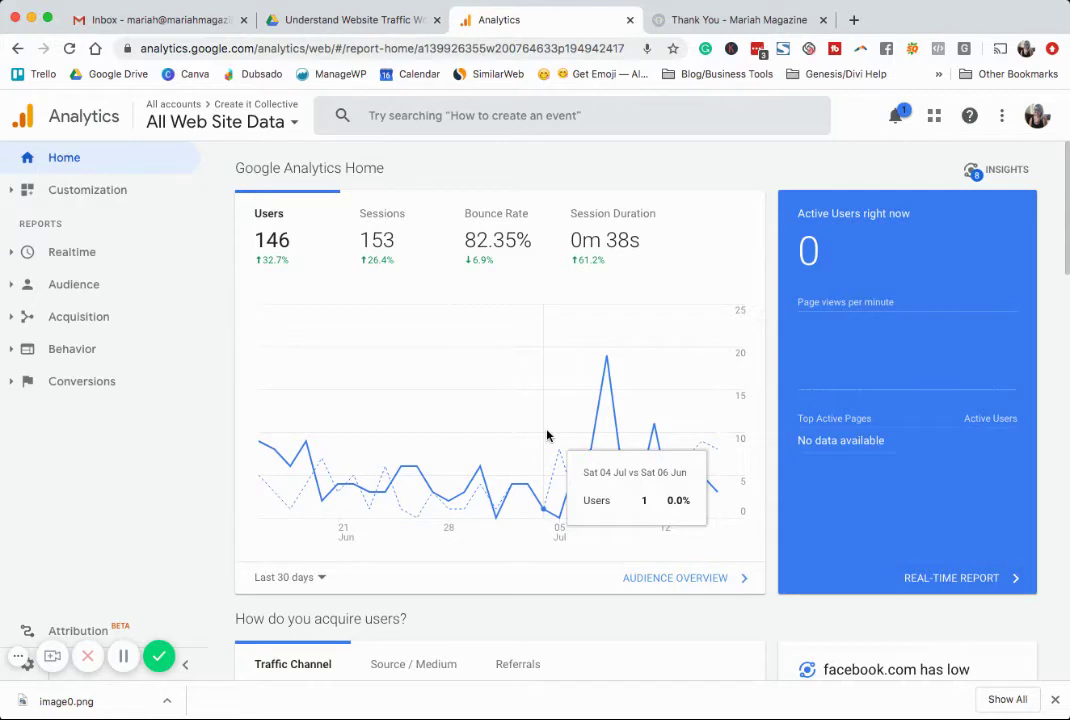
left_click(100, 390)
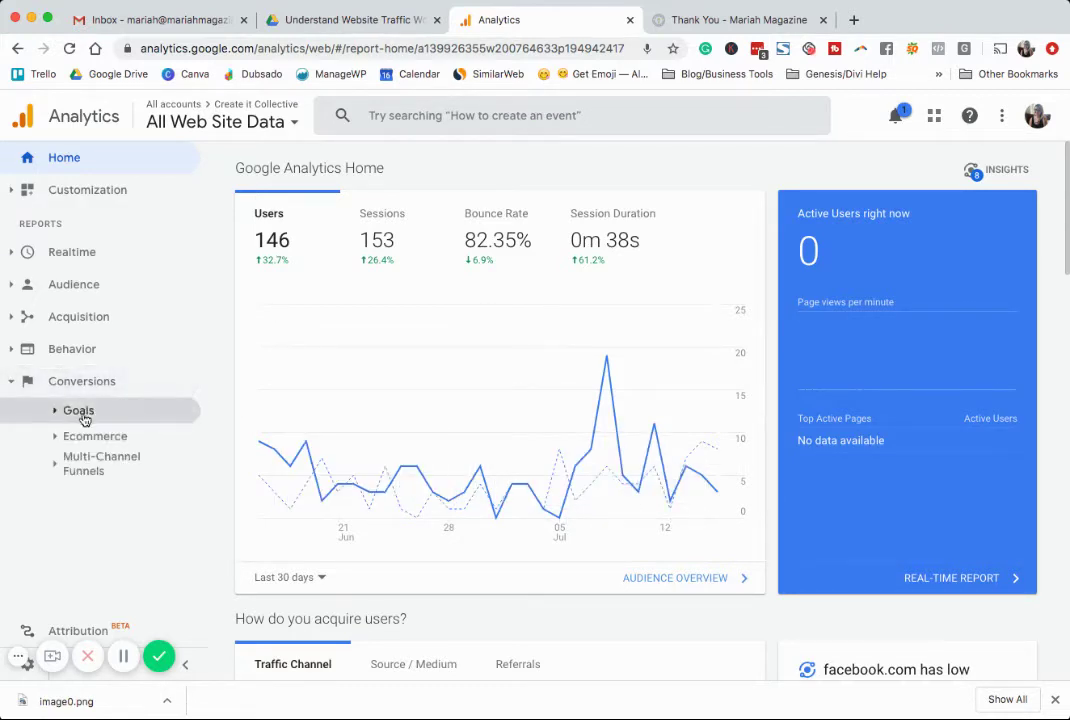
left_click(55, 412)
left_click(100, 437)
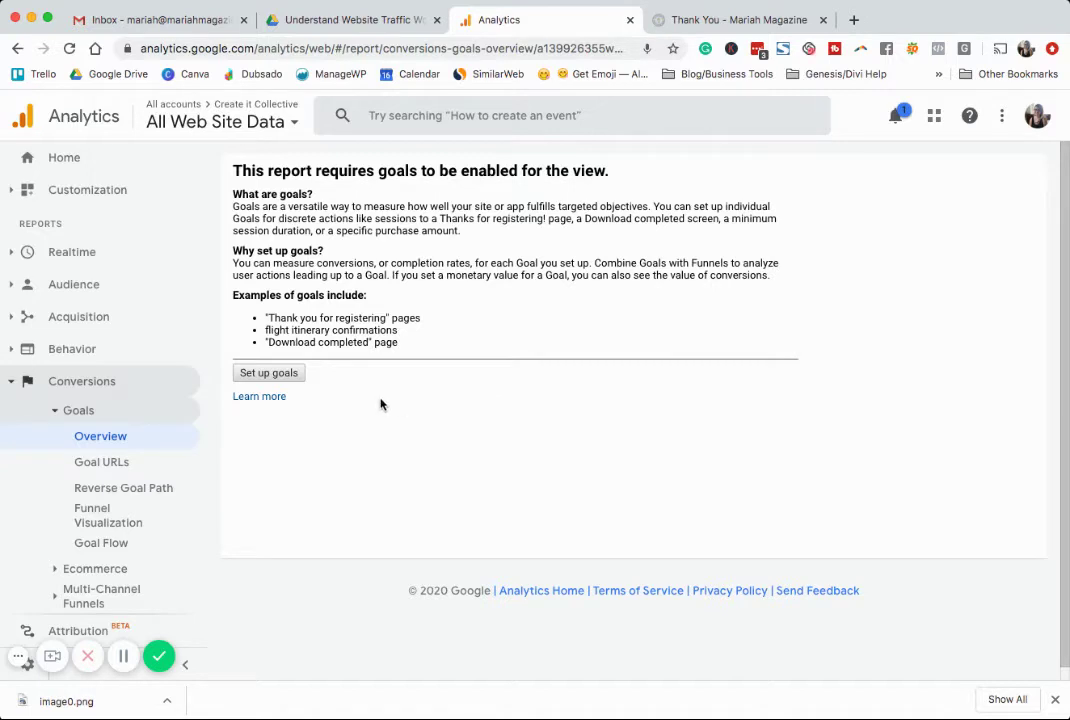
Go to Admin > Goals for the view, which lists no goals yet.
left_click(269, 373)
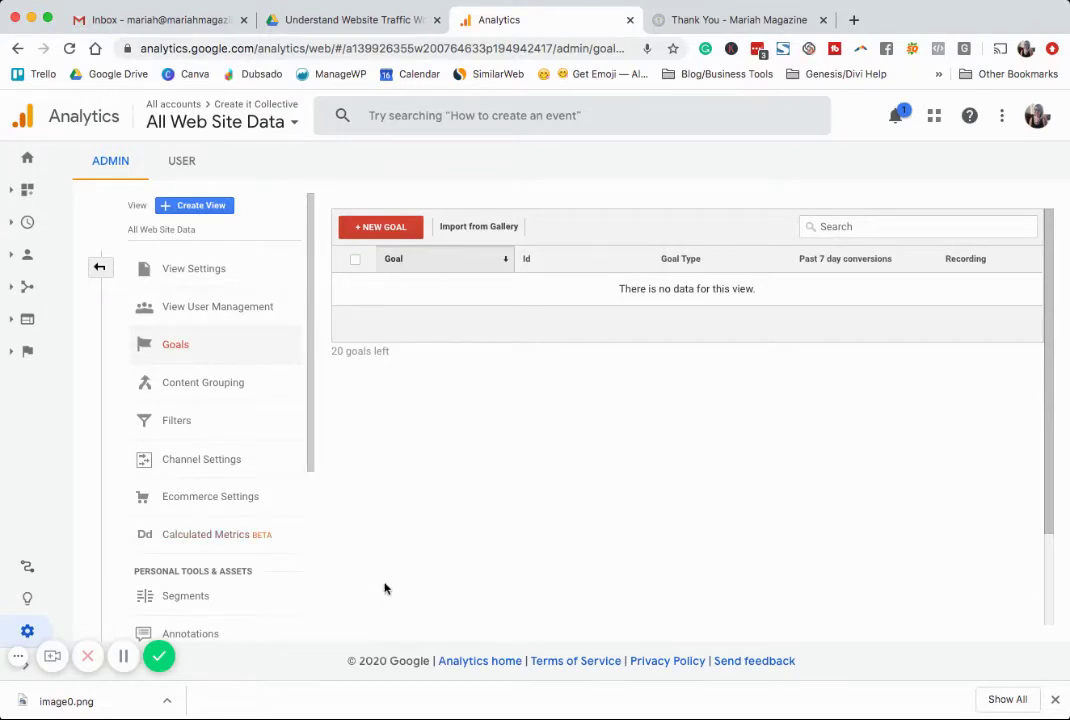
left_click(33, 633)
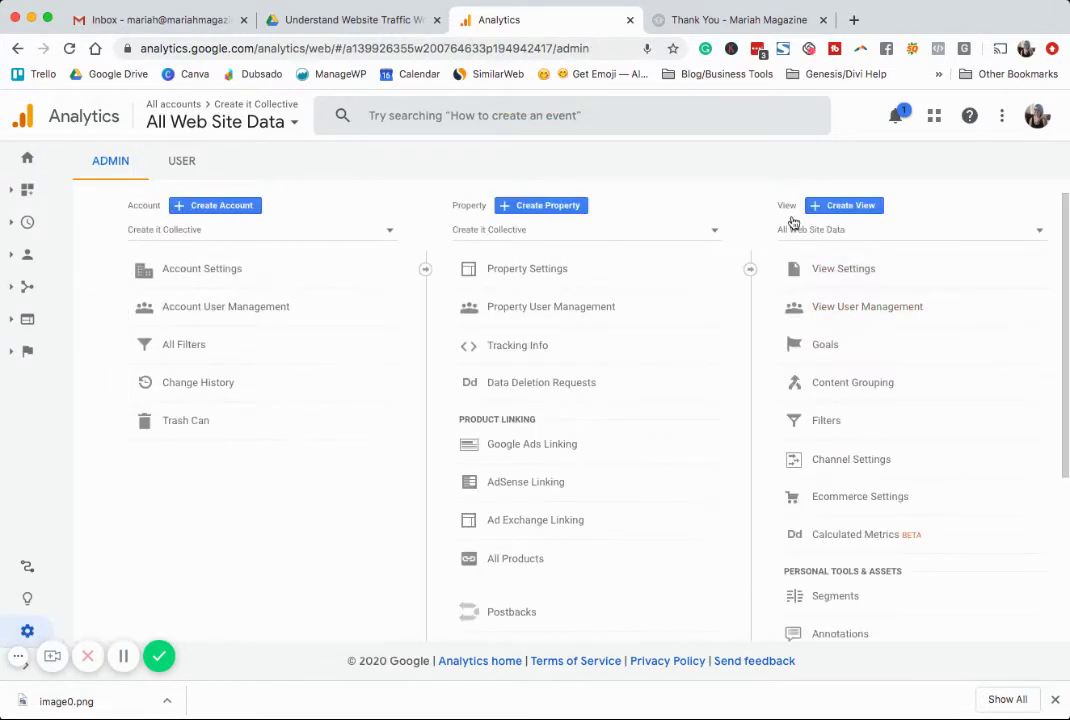
left_click(828, 346)
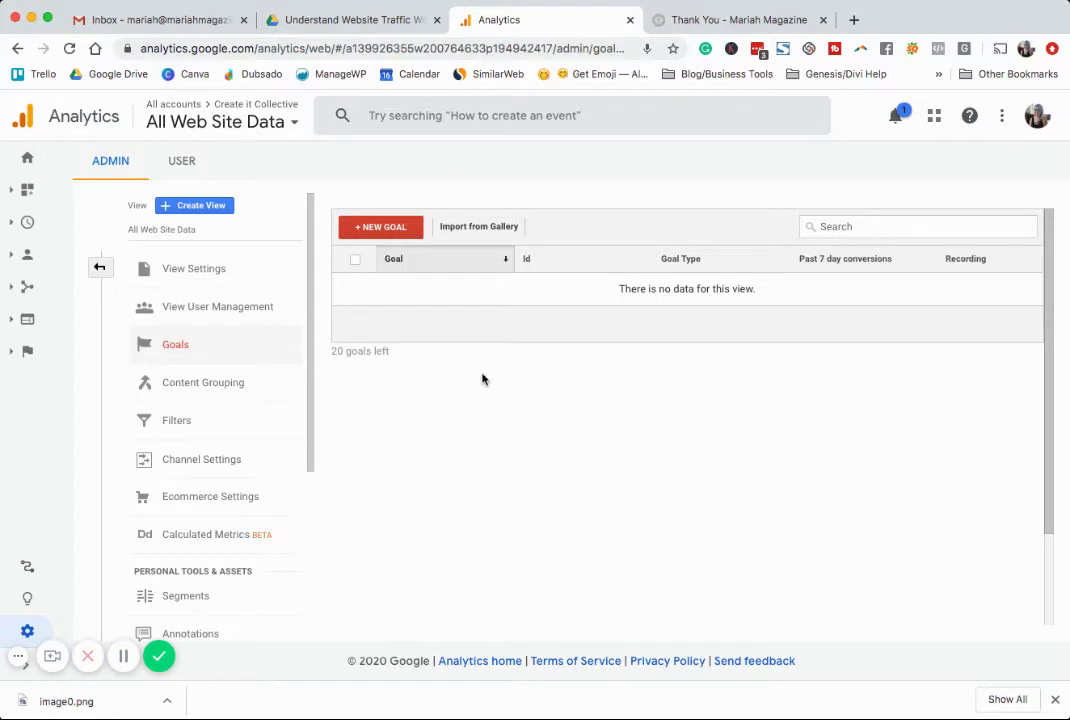
Start a new goal using the Custom option instead of a template.
left_click(396, 230)
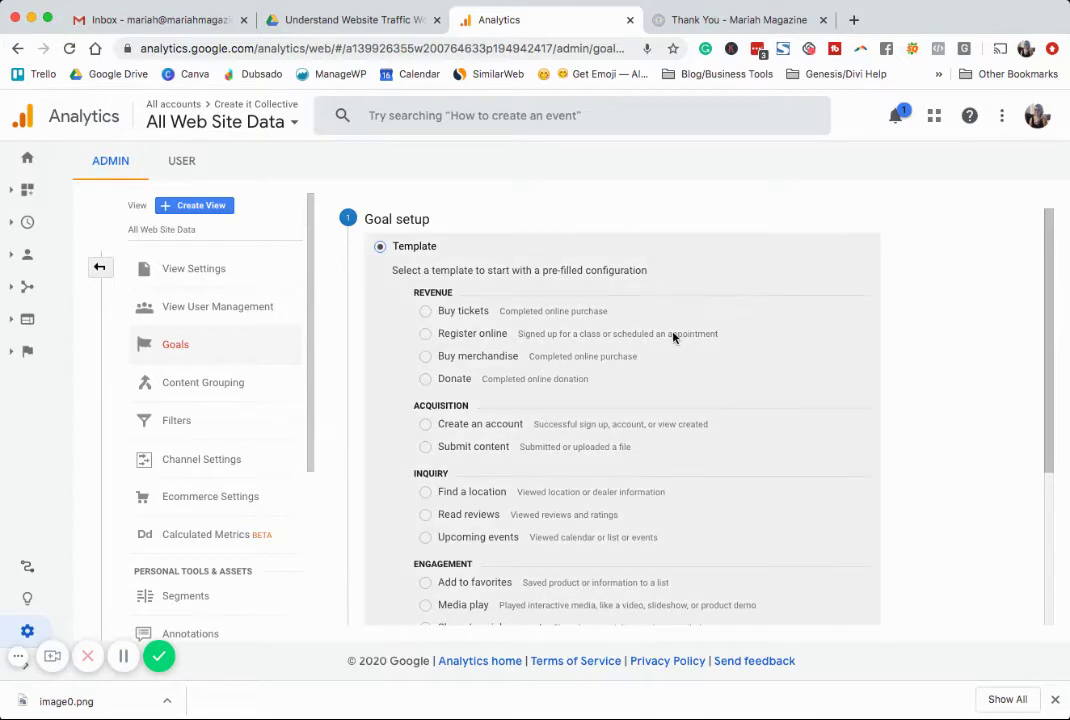
scroll(636, 372, "down", 1)
scroll(636, 372, "down", 2)
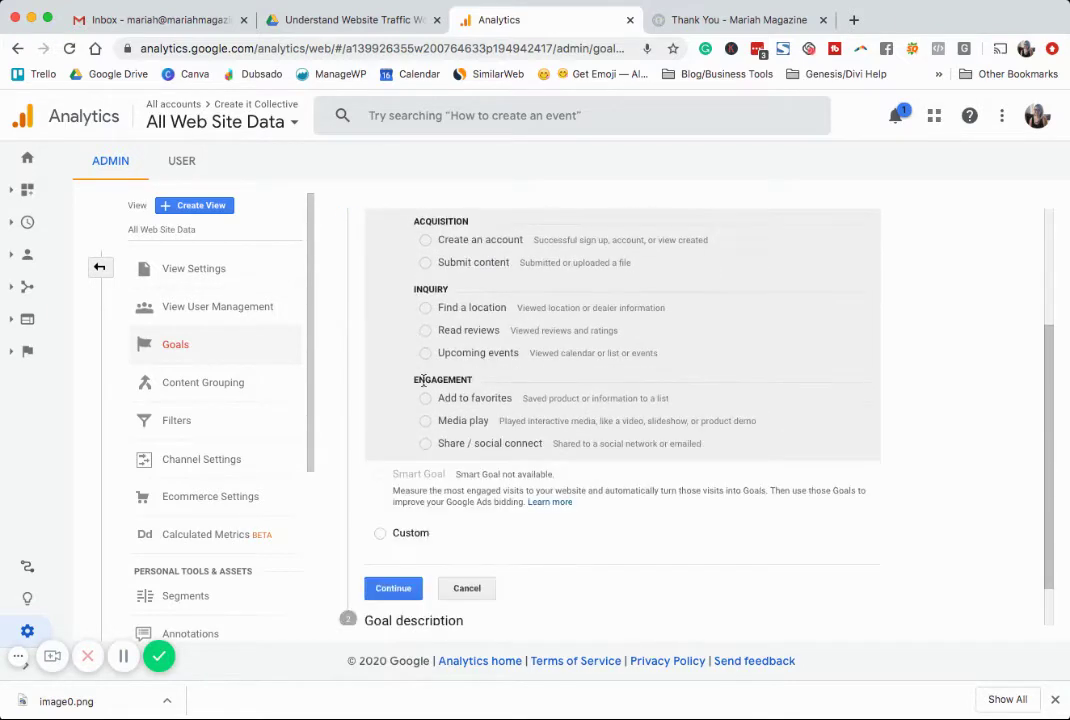
scroll(425, 535, "up", 3)
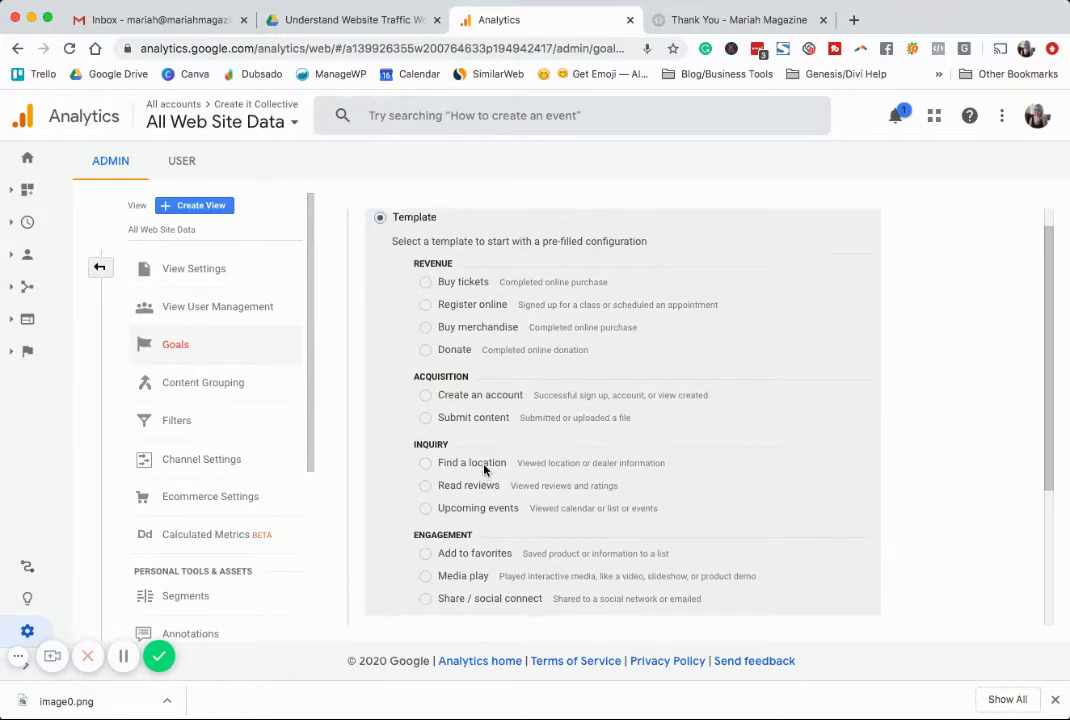
scroll(485, 461, "down", 3)
left_click(380, 554)
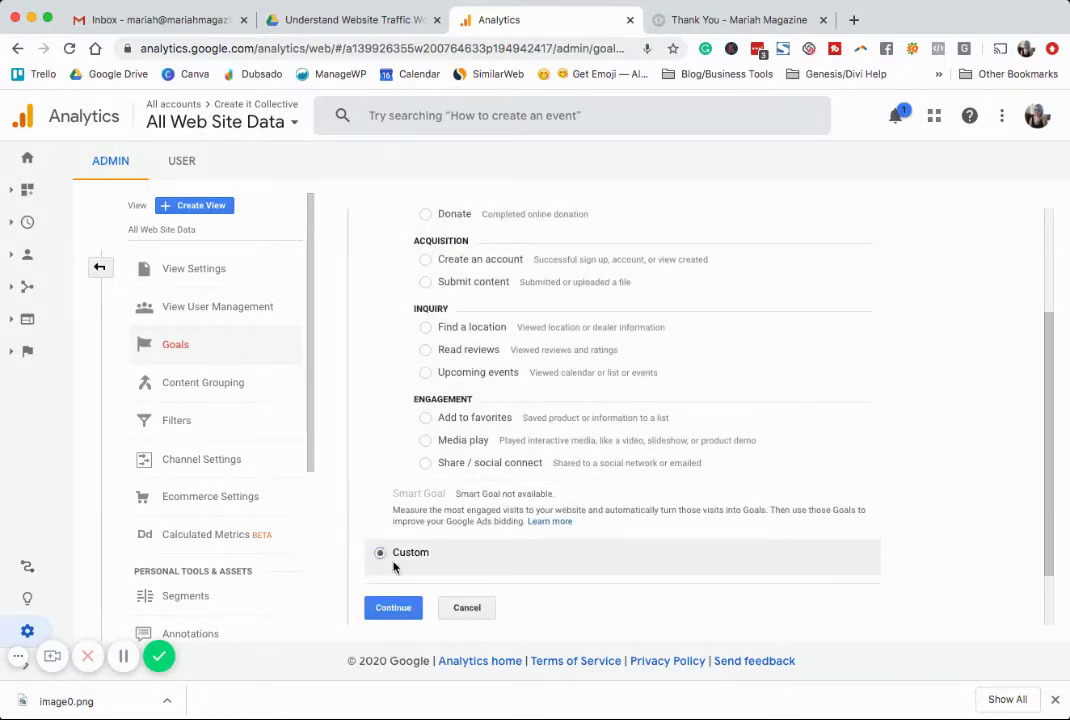
left_click(392, 607)
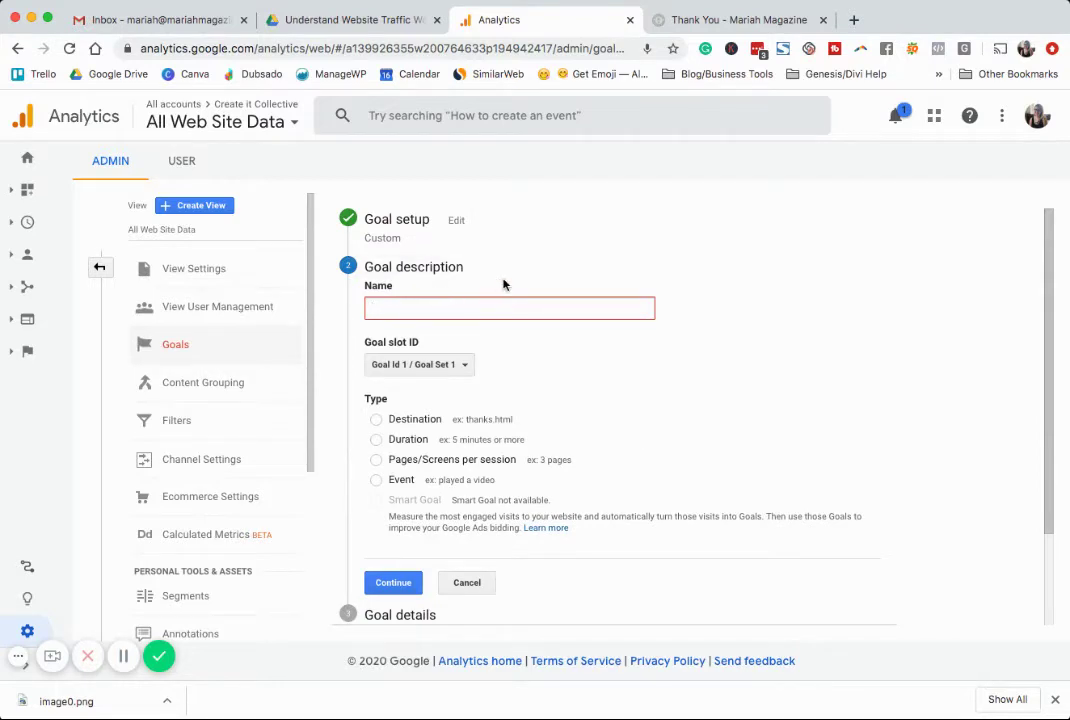
Name the goal 'Website Guide Freebie Signup' as a Destination type, then view the thank-you page.
type("Website Guide Fr")
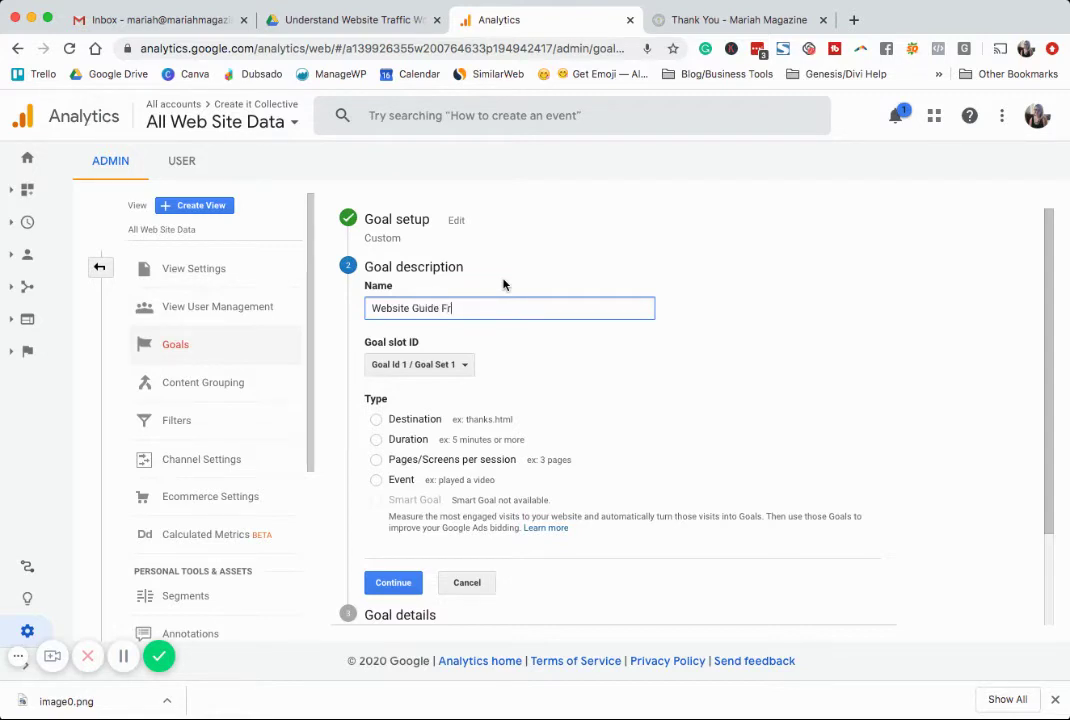
type("eebie Signup")
left_click(387, 422)
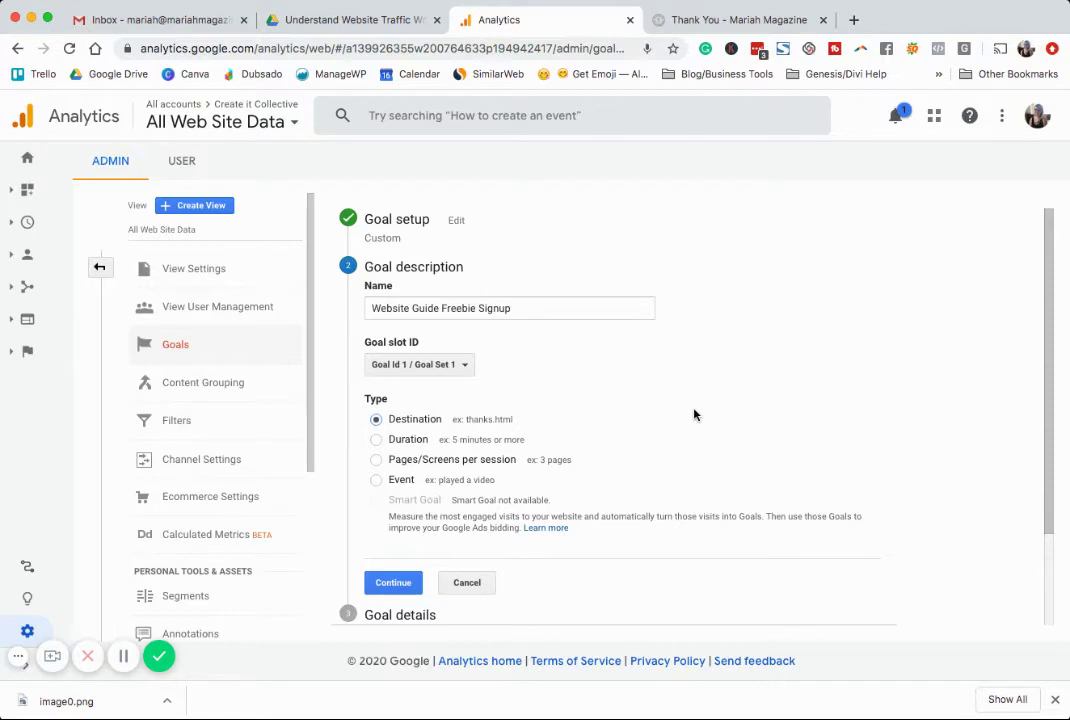
left_click(757, 24)
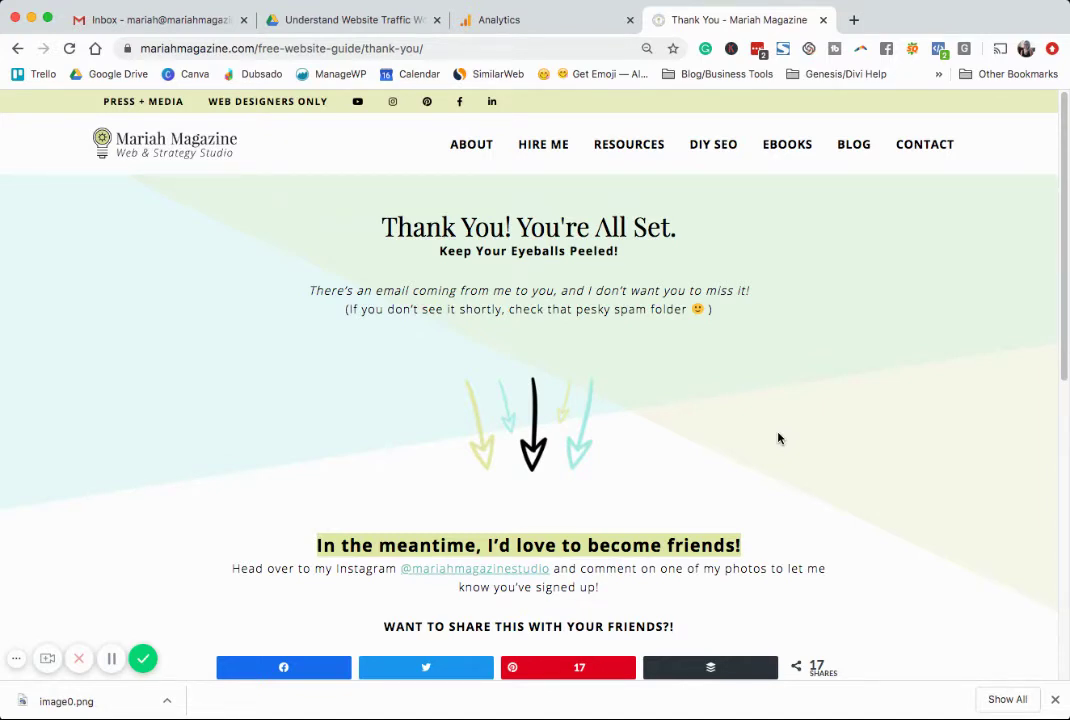
left_click(616, 48)
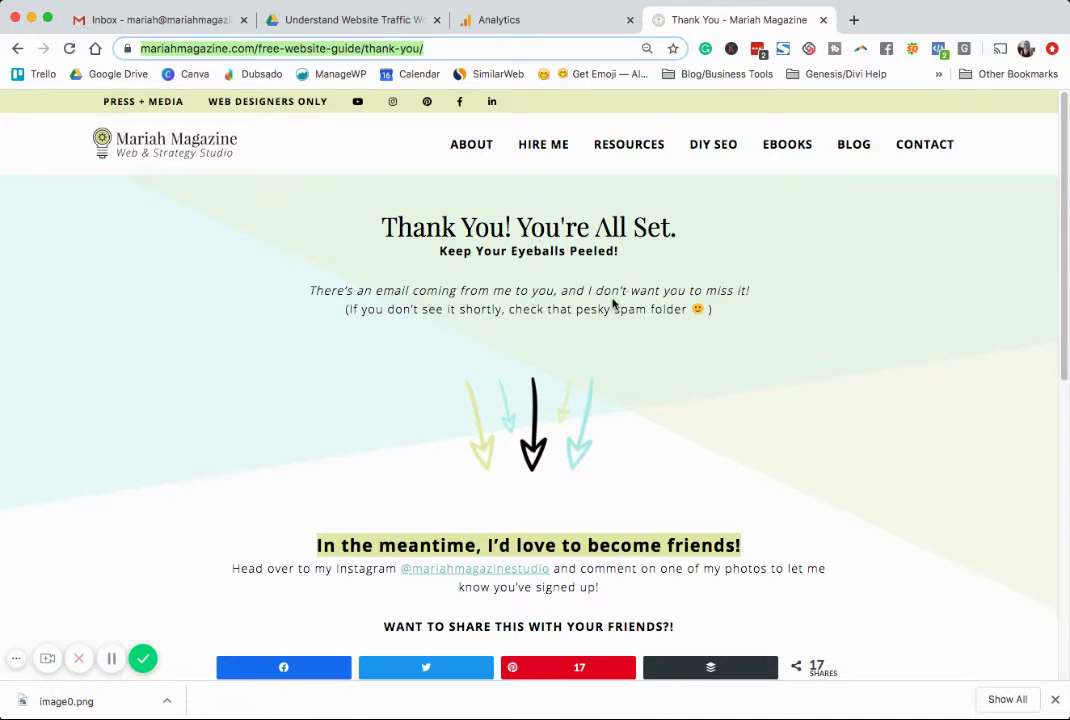
left_click(545, 22)
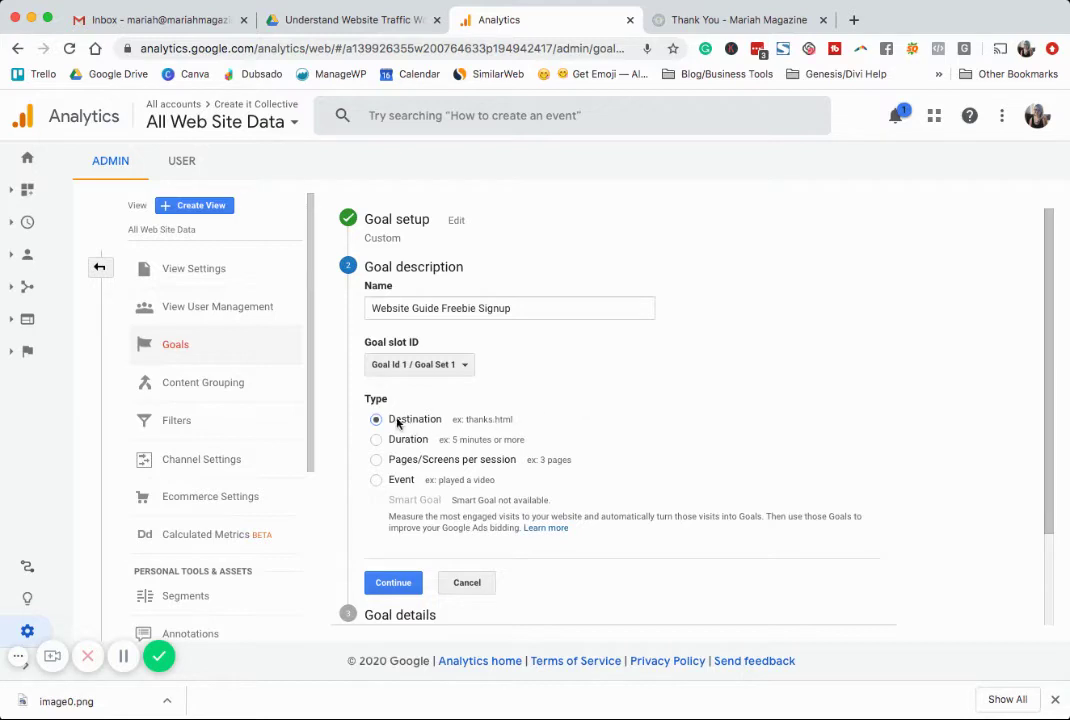
left_click(704, 28)
left_click(410, 48)
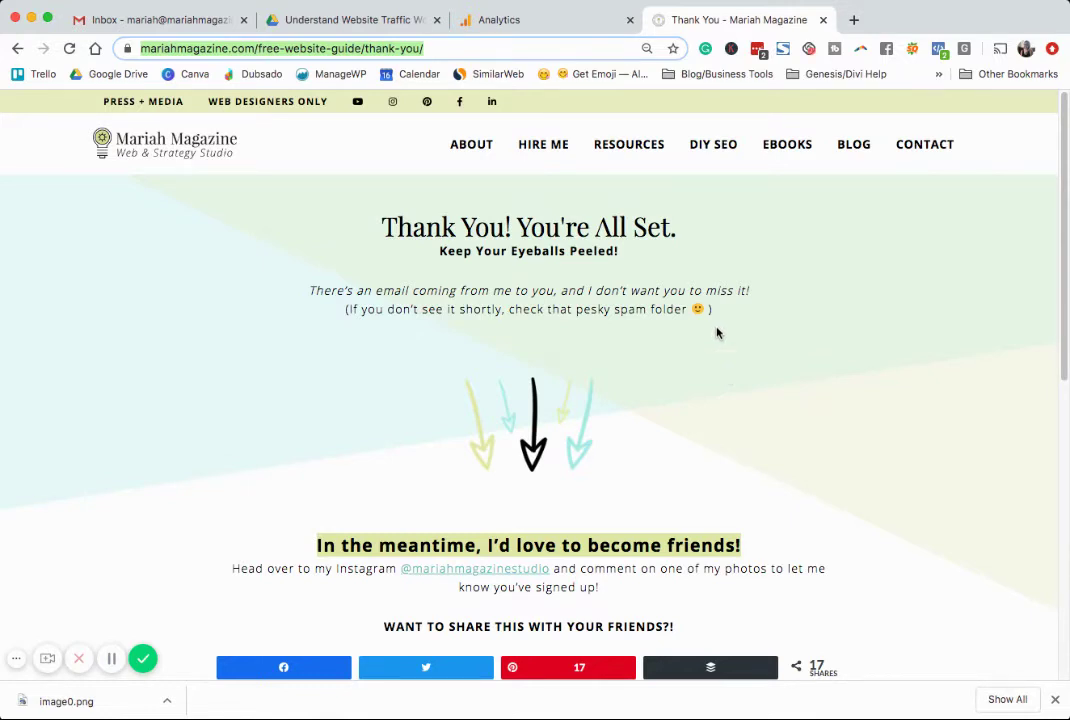
left_click(535, 22)
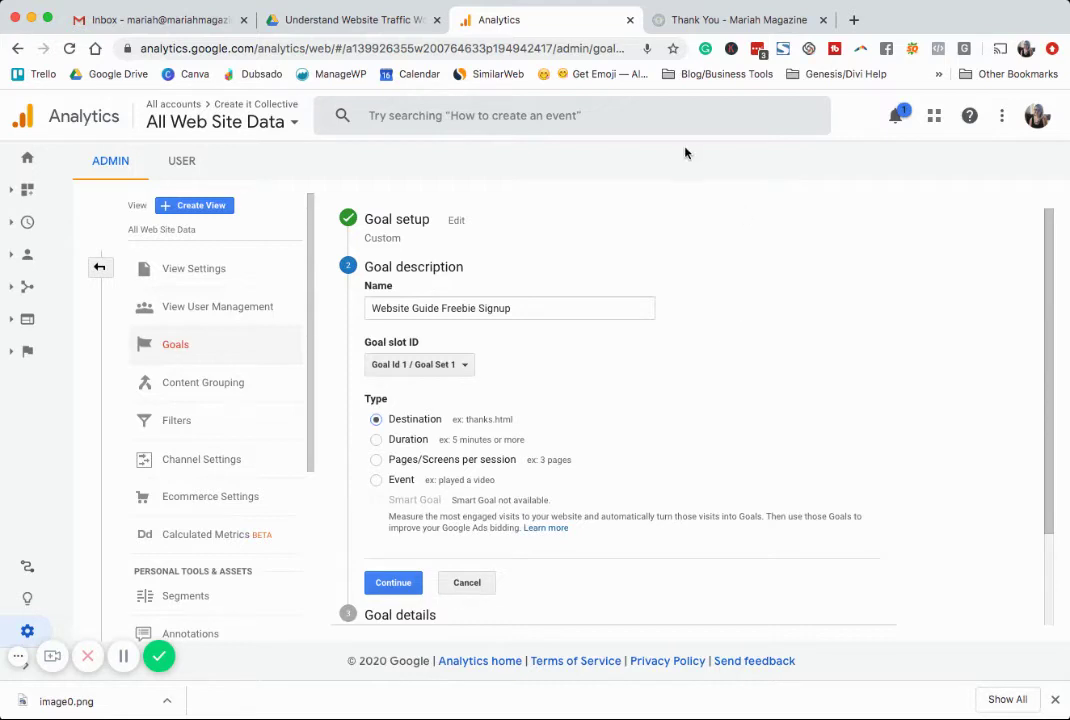
left_click(707, 24)
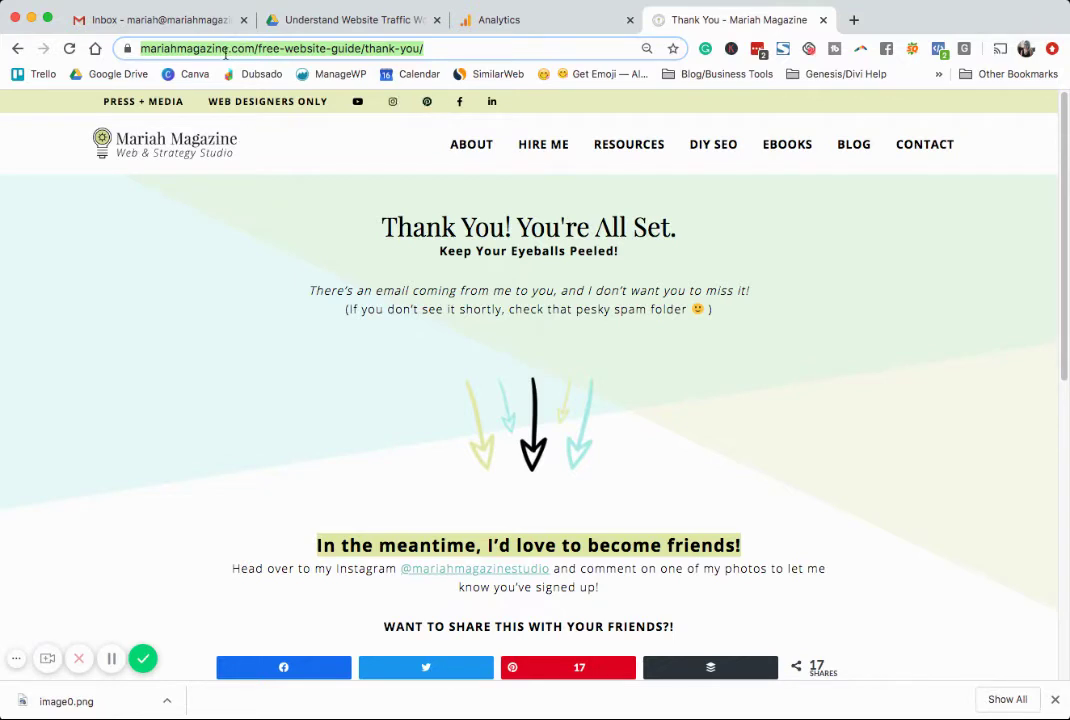
Copy the path free-website-guide/thank-you/ from the thank-you page's address, then return to Analytics.
mouse_move(548, 150)
left_click(509, 47)
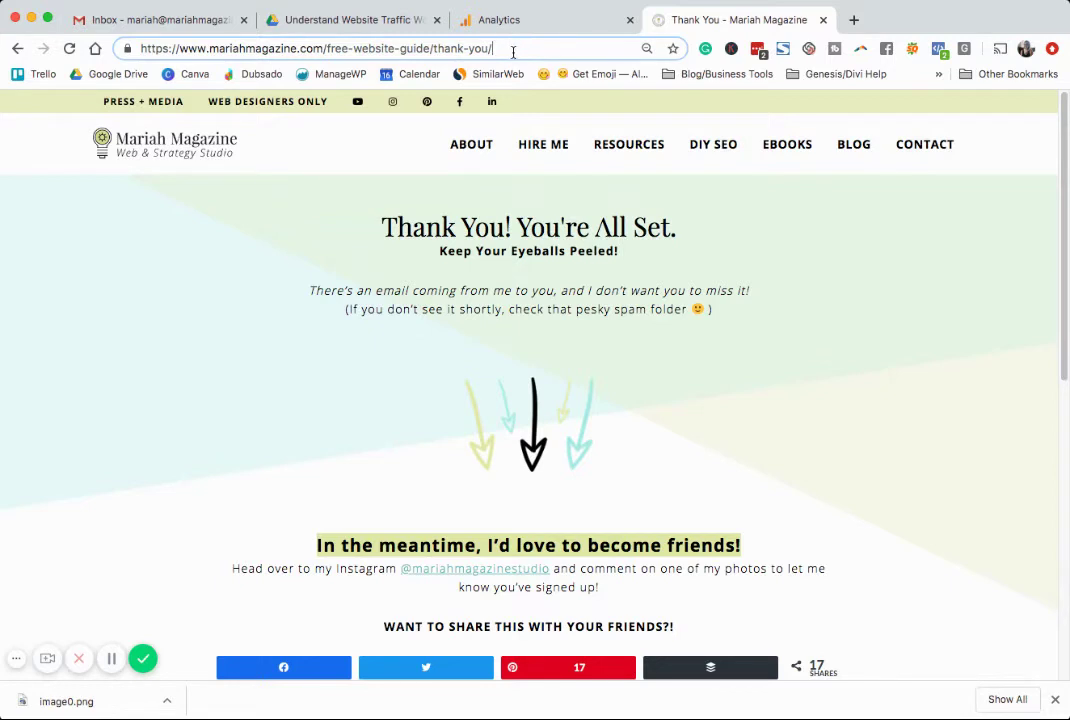
left_click_drag(511, 47, 127, 44)
left_click(325, 48)
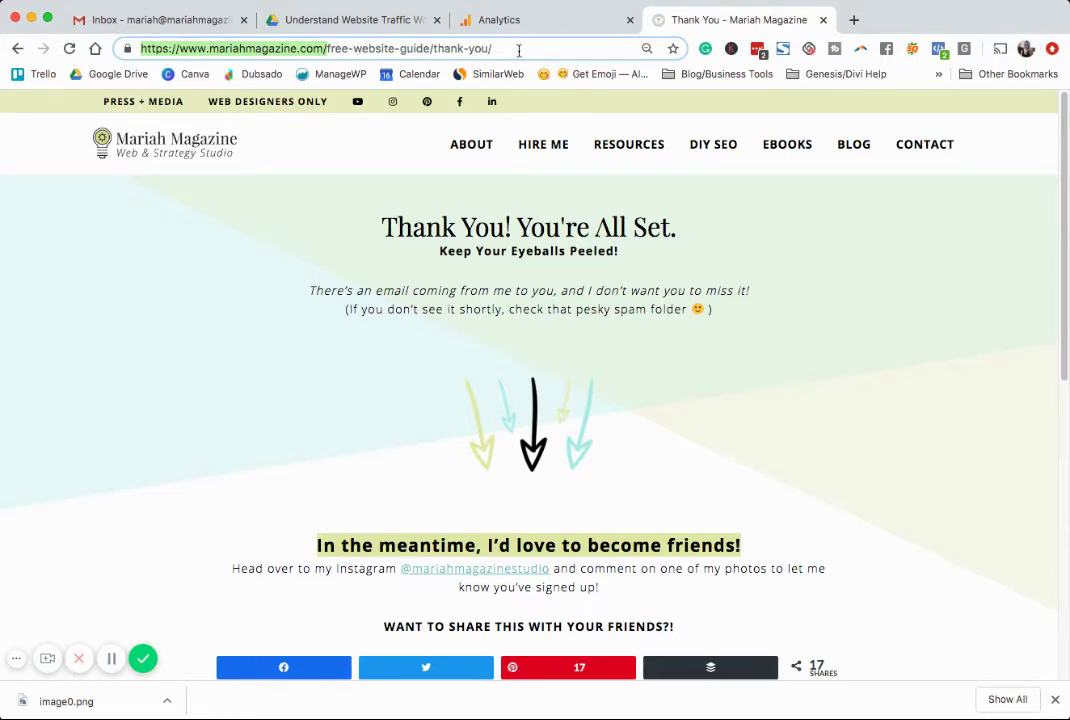
left_click_drag(493, 48, 327, 48)
key("ctrl+c")
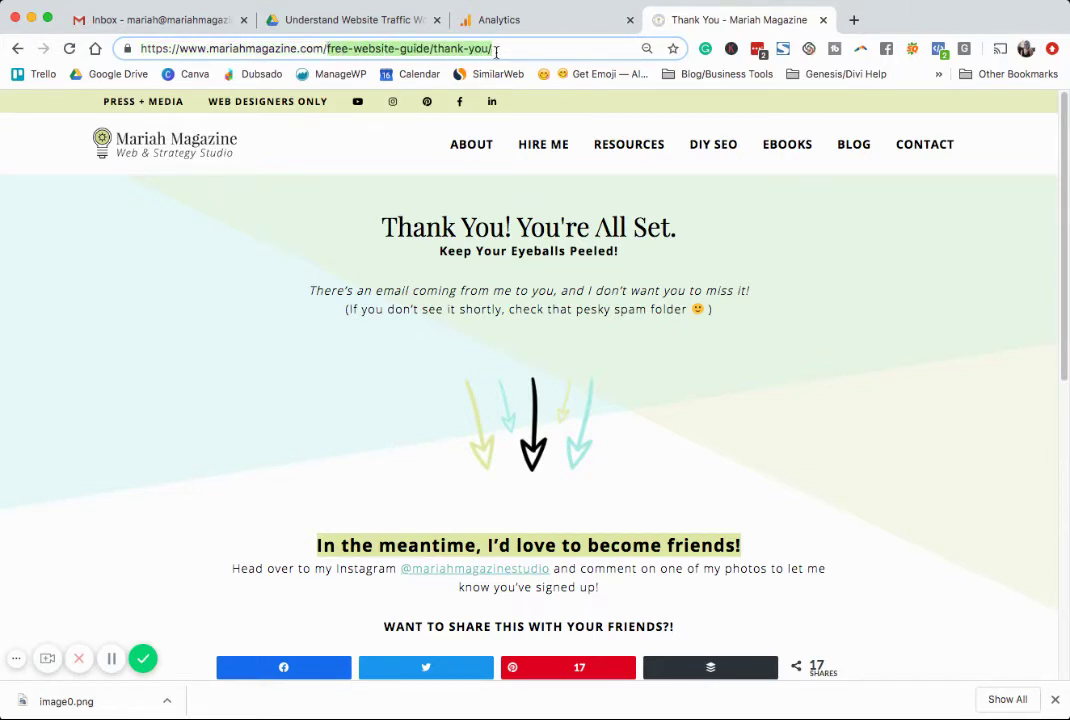
left_click(545, 19)
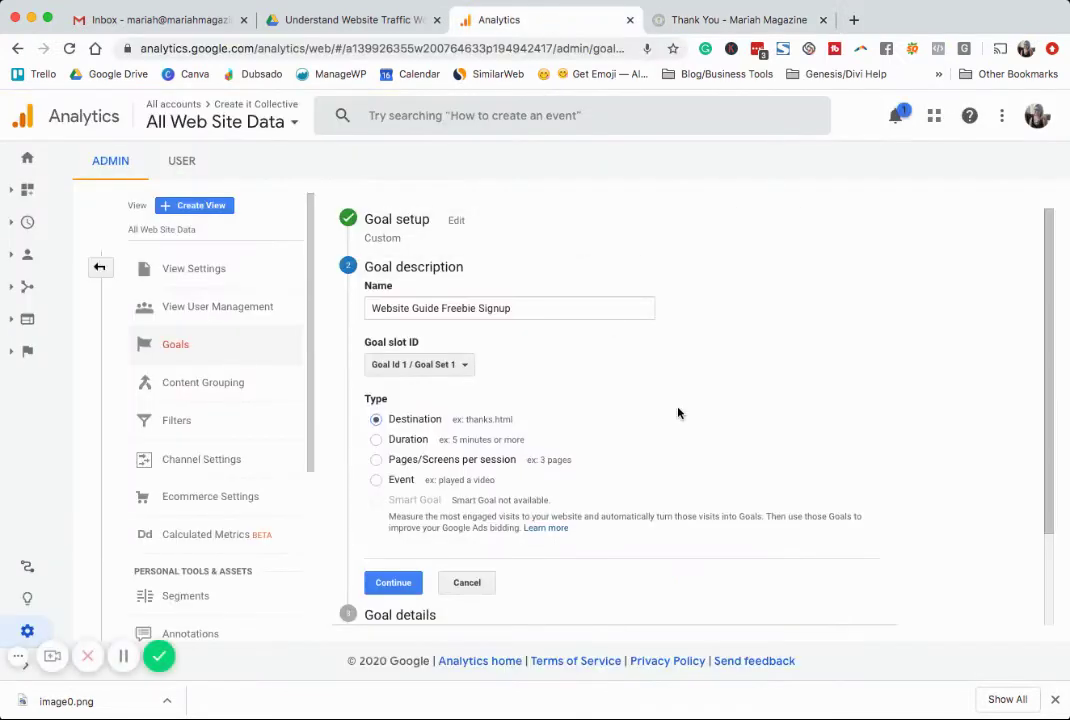
Continue from the goal description to the Goal details step.
scroll(566, 339, "down", 1)
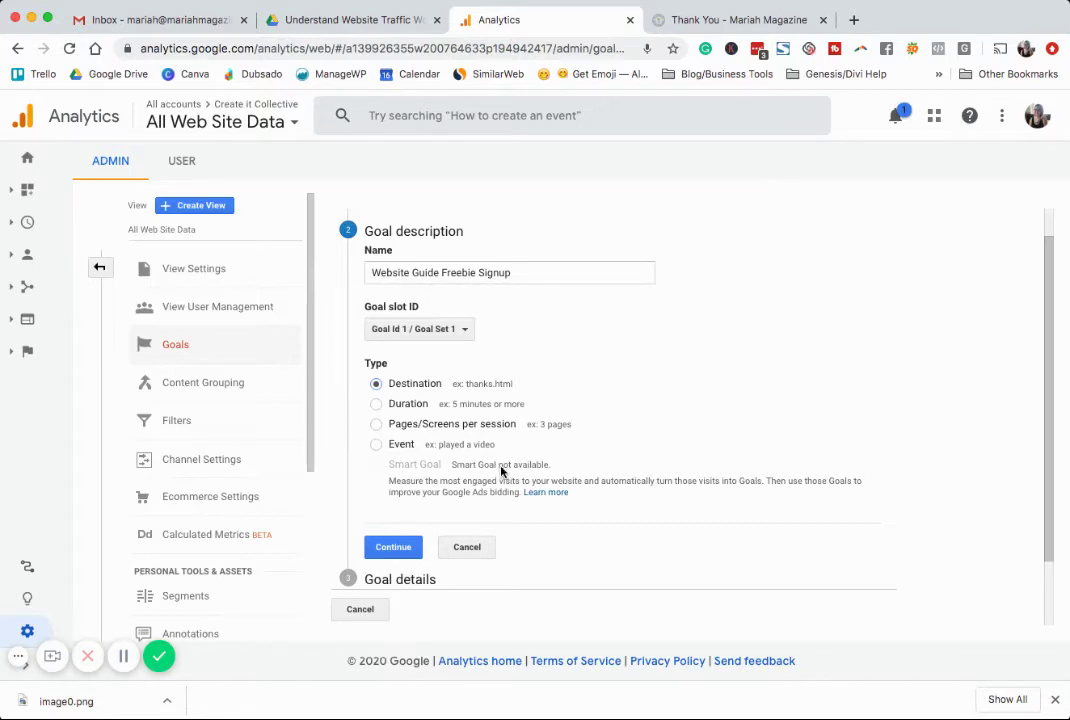
left_click(393, 547)
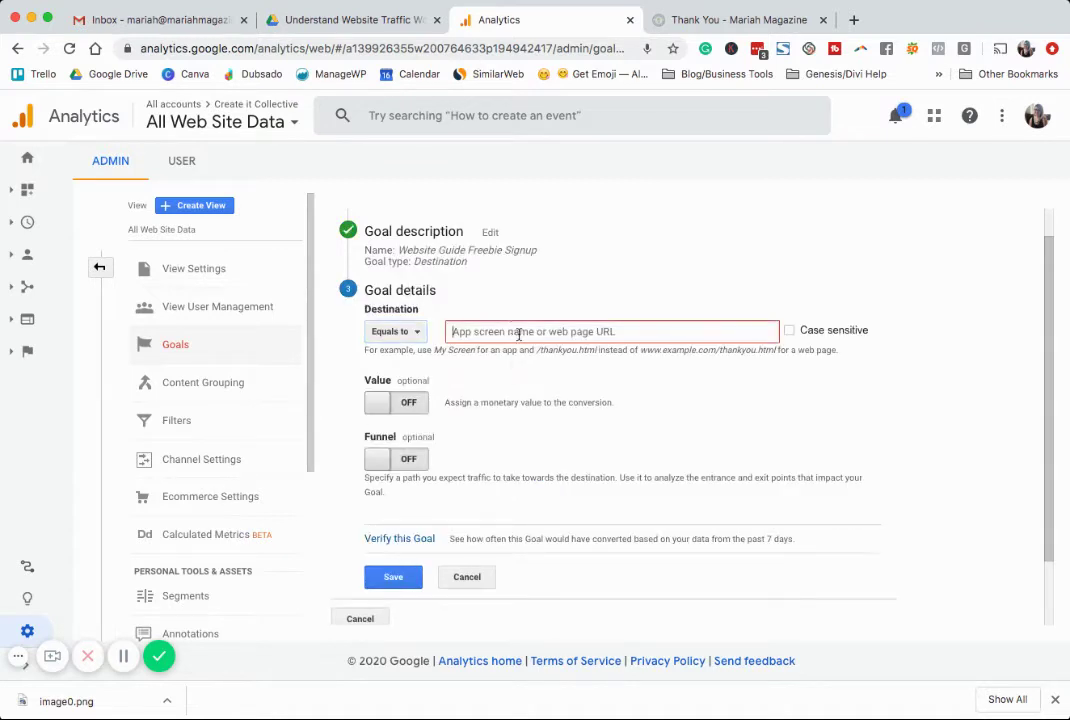
Paste the path and add a leading slash so Destination equals /free-website-guide/thank-you/.
key("ctrl+v")
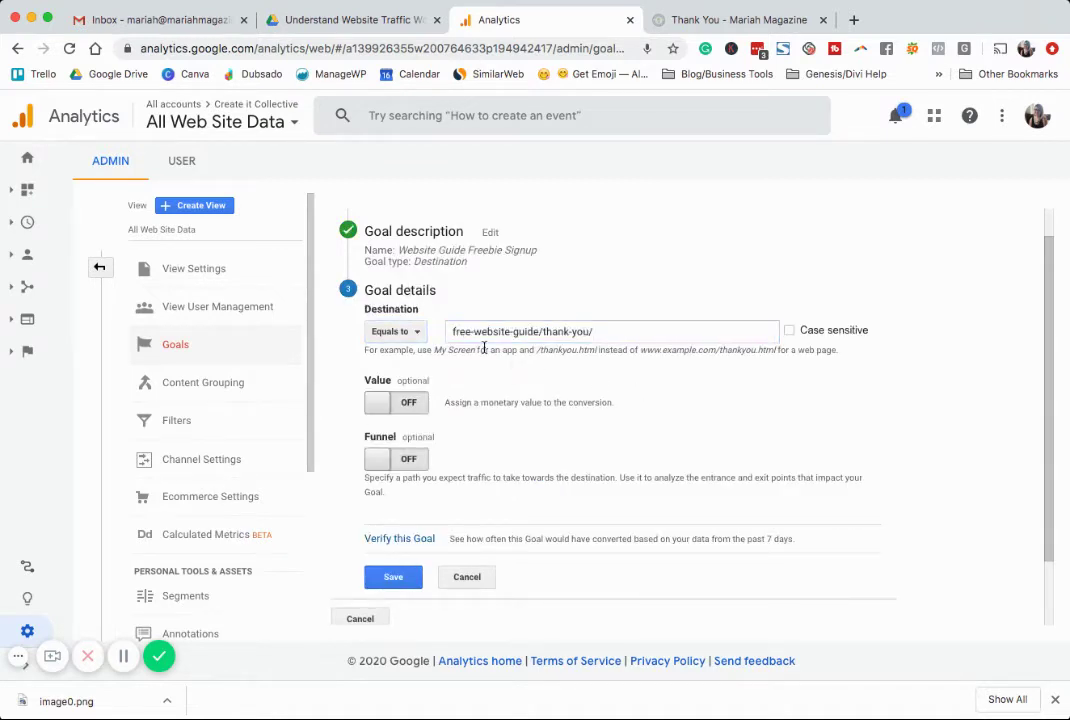
left_click(455, 332)
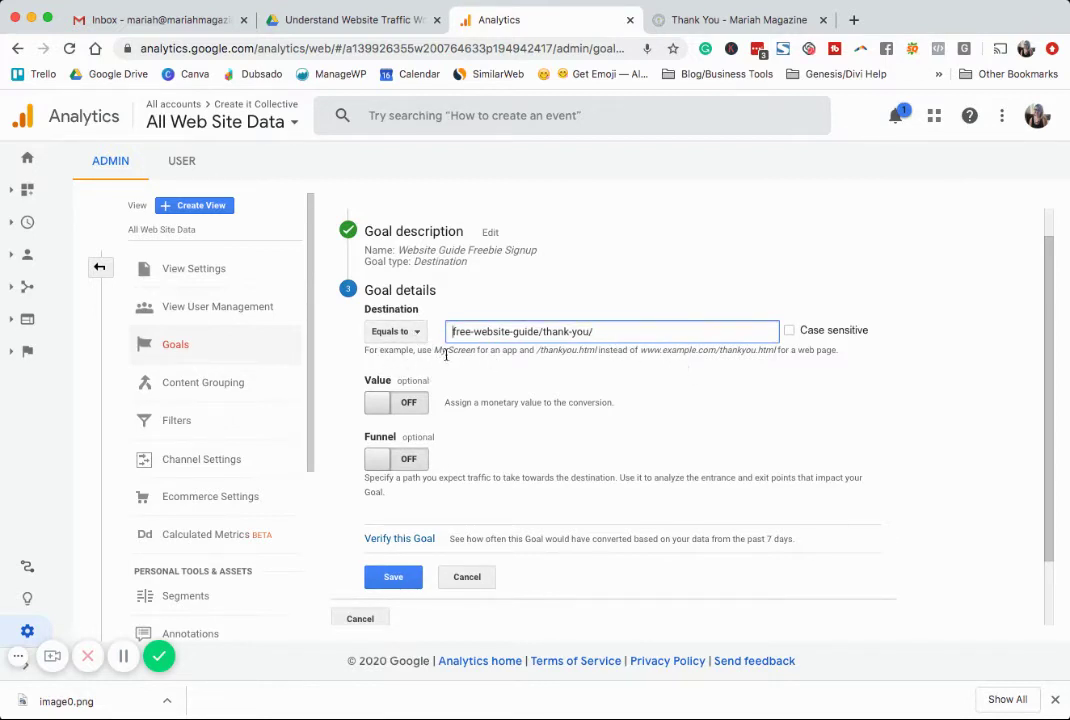
left_click_drag(537, 351, 725, 352)
type("/")
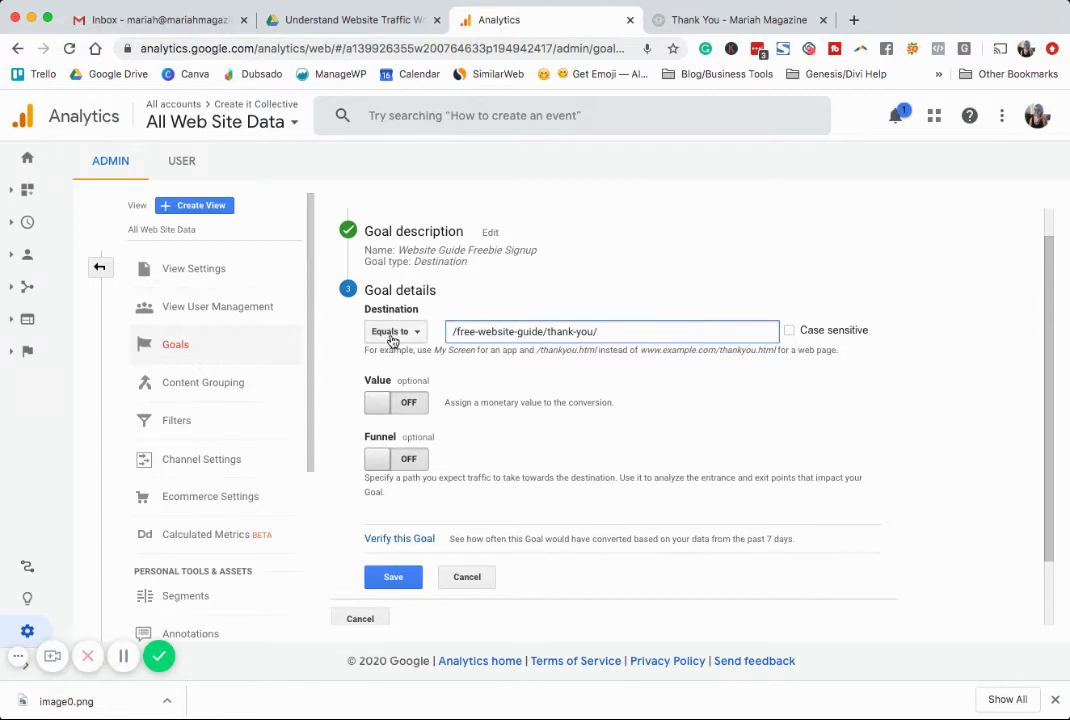
left_click_drag(664, 333, 410, 337)
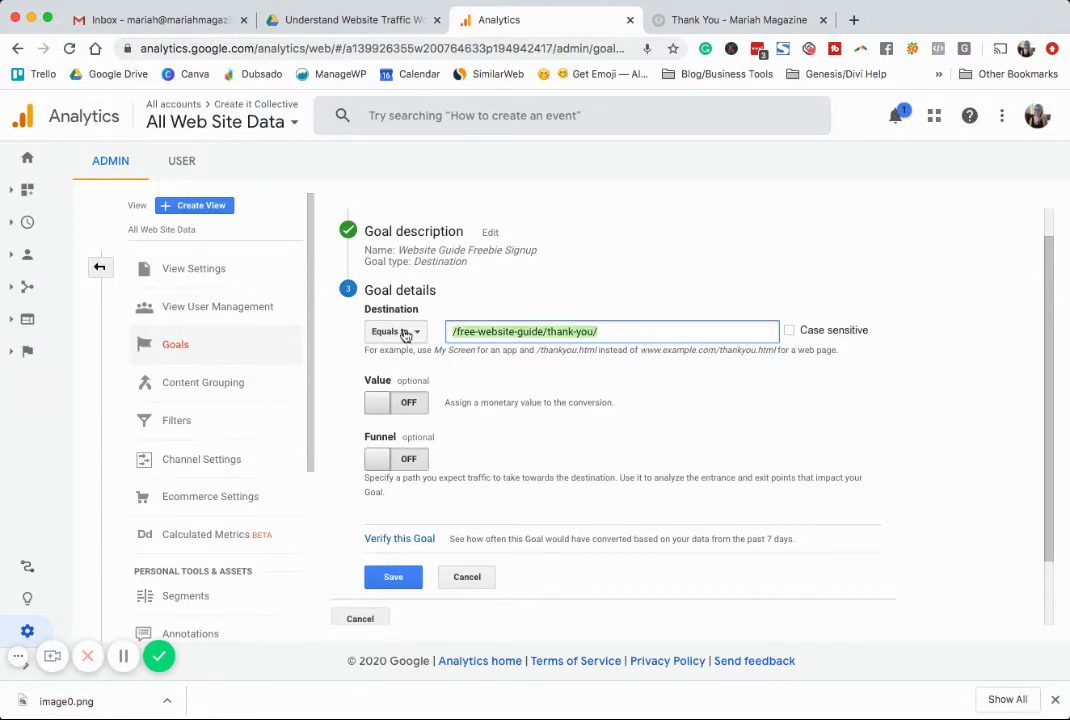
scroll(561, 423, "up", 1)
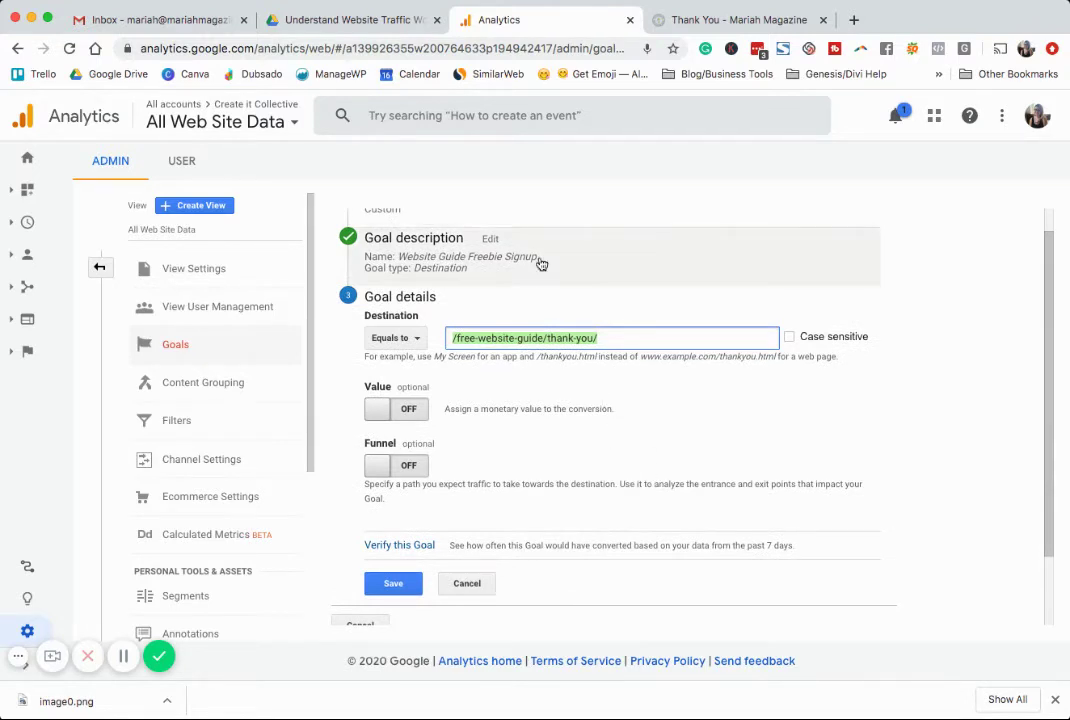
left_click(611, 340)
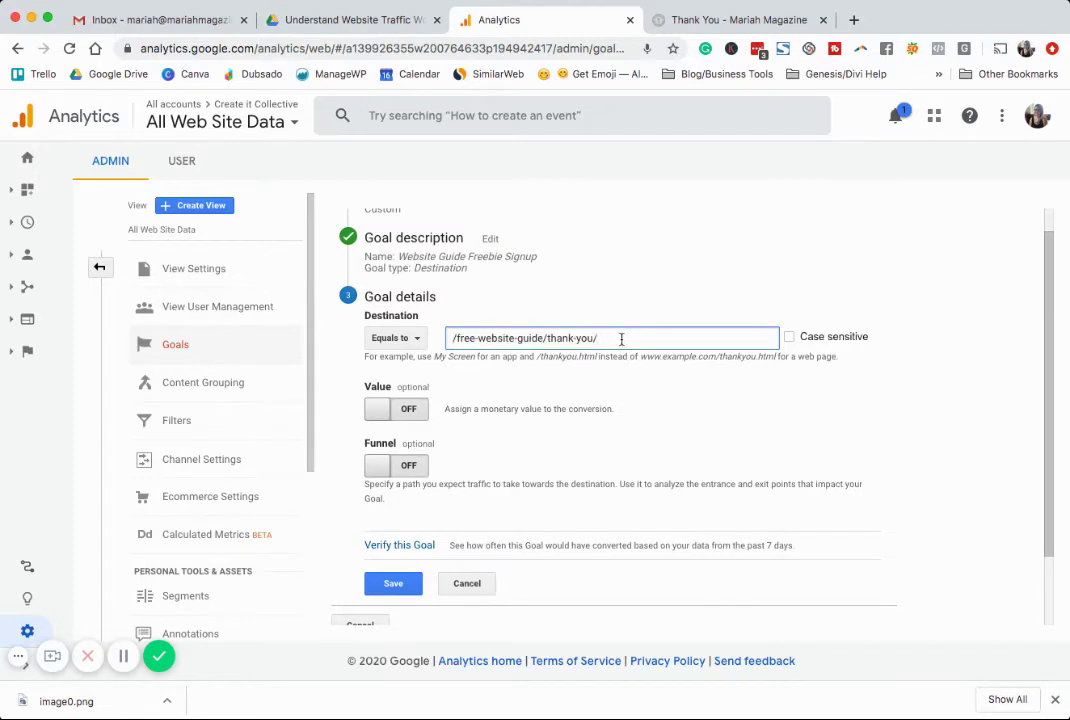
left_click_drag(611, 340, 396, 339)
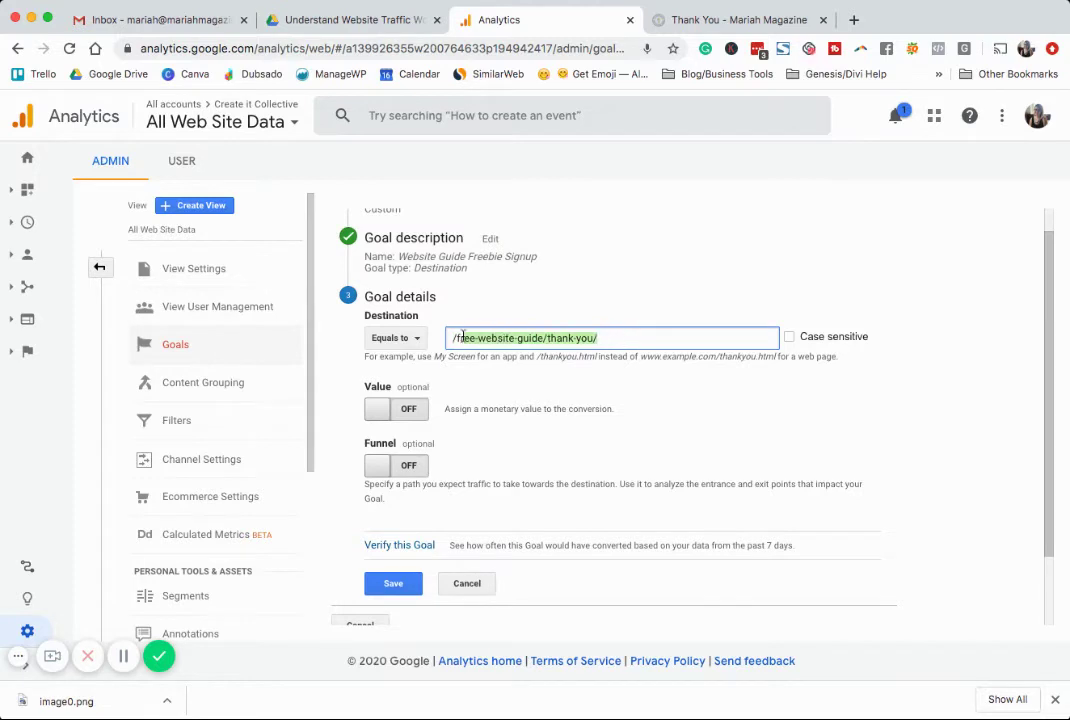
left_click(611, 338)
left_click_drag(611, 338, 411, 330)
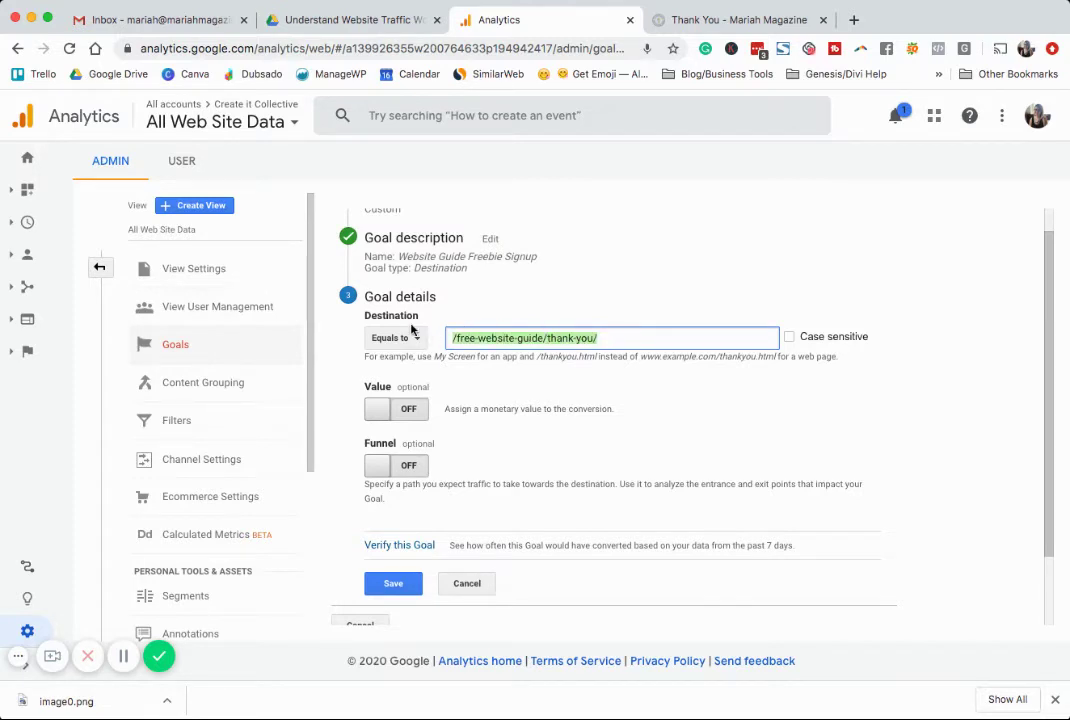
left_click(527, 395)
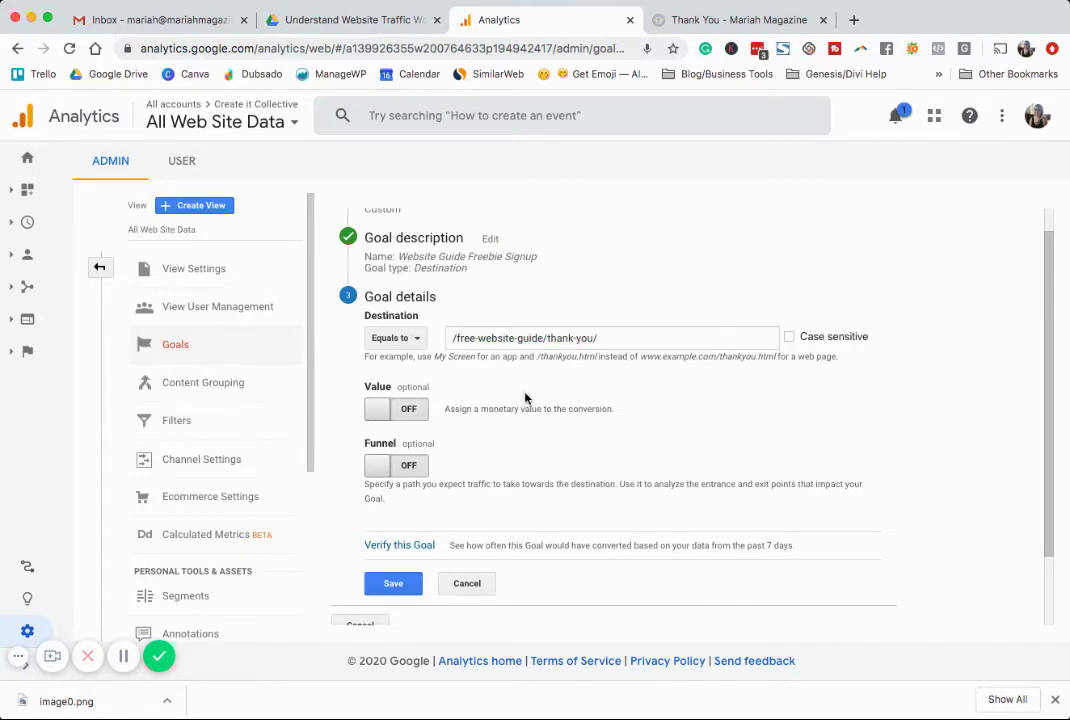
Turn on the goal Value and enter 37 $USD.
left_click(405, 409)
left_click(477, 409)
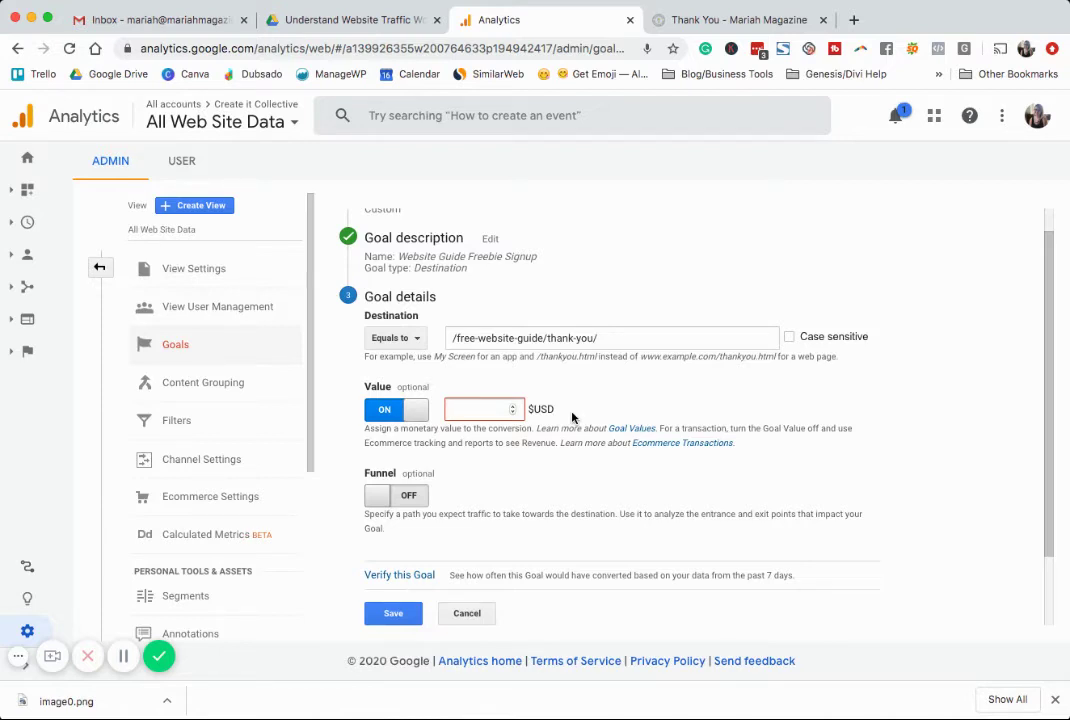
type("37")
left_click(609, 337)
triple_click(623, 338)
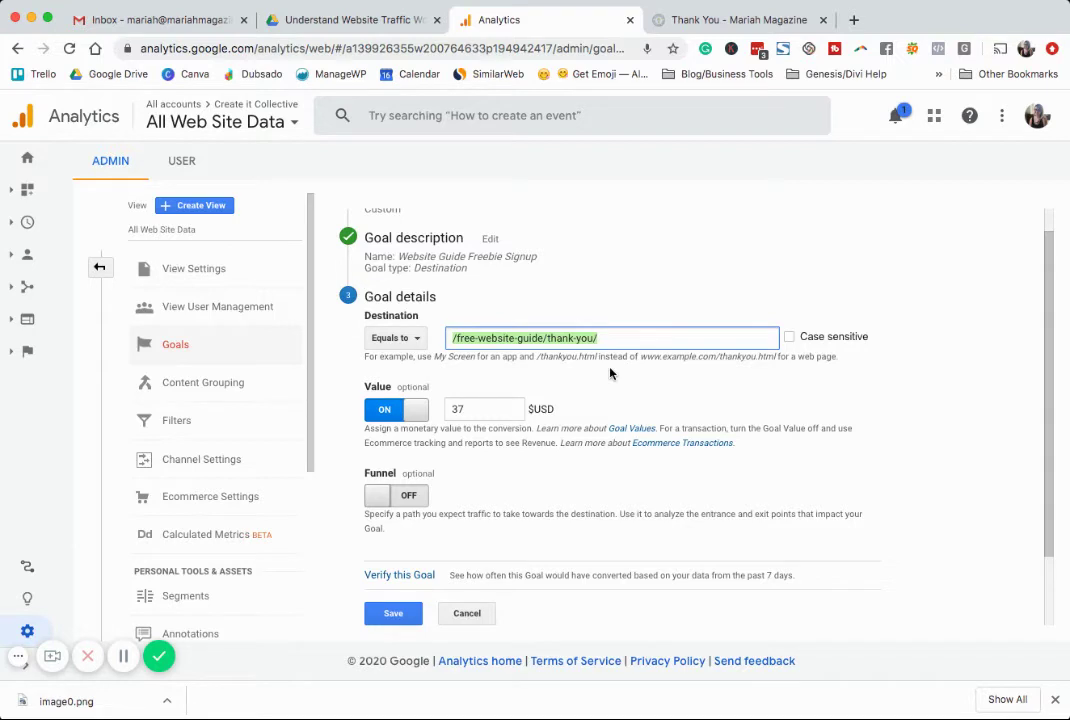
left_click(613, 337)
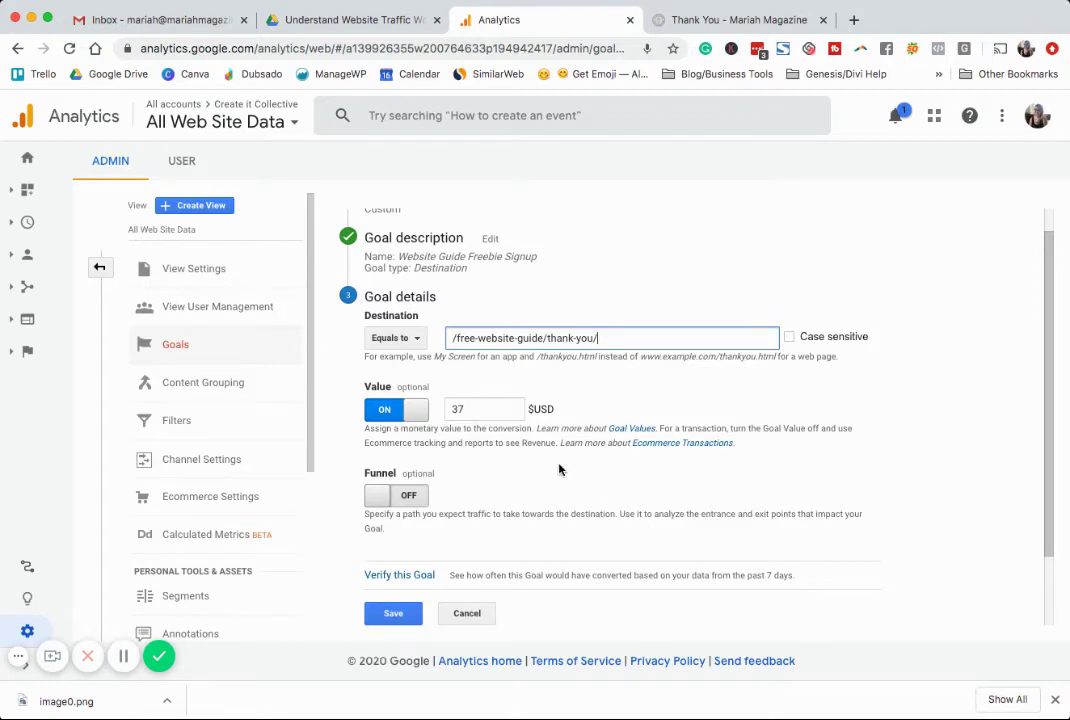
left_click(488, 408)
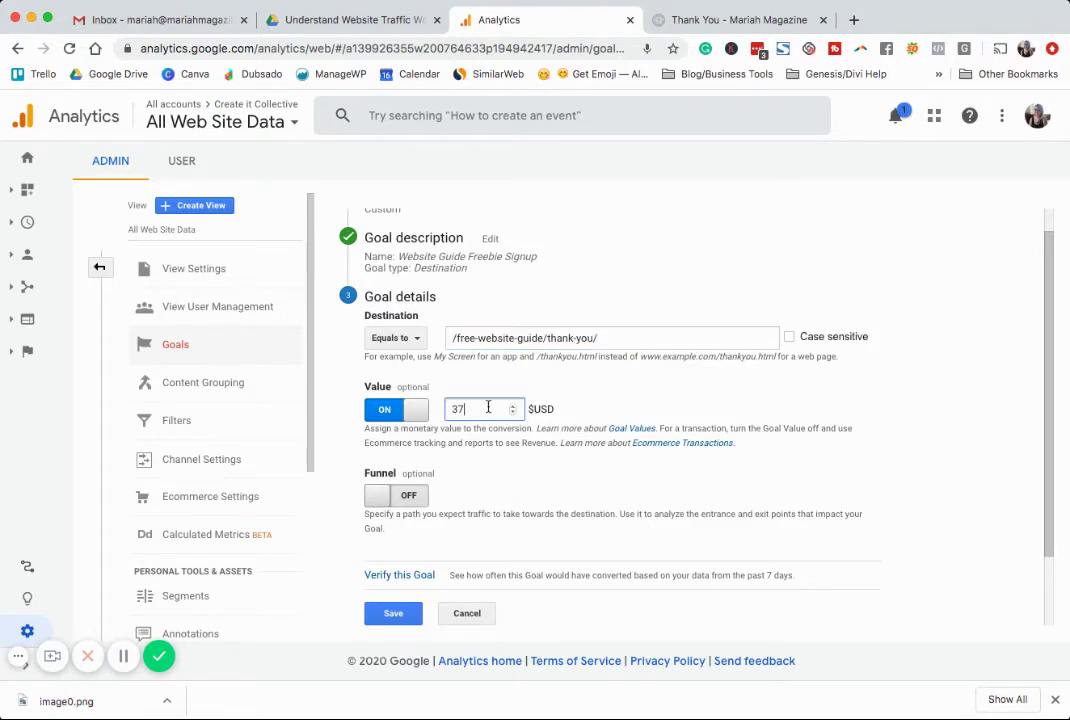
Switch Value back off and turn Funnel on, leaving an empty Step 1 row.
left_click(390, 409)
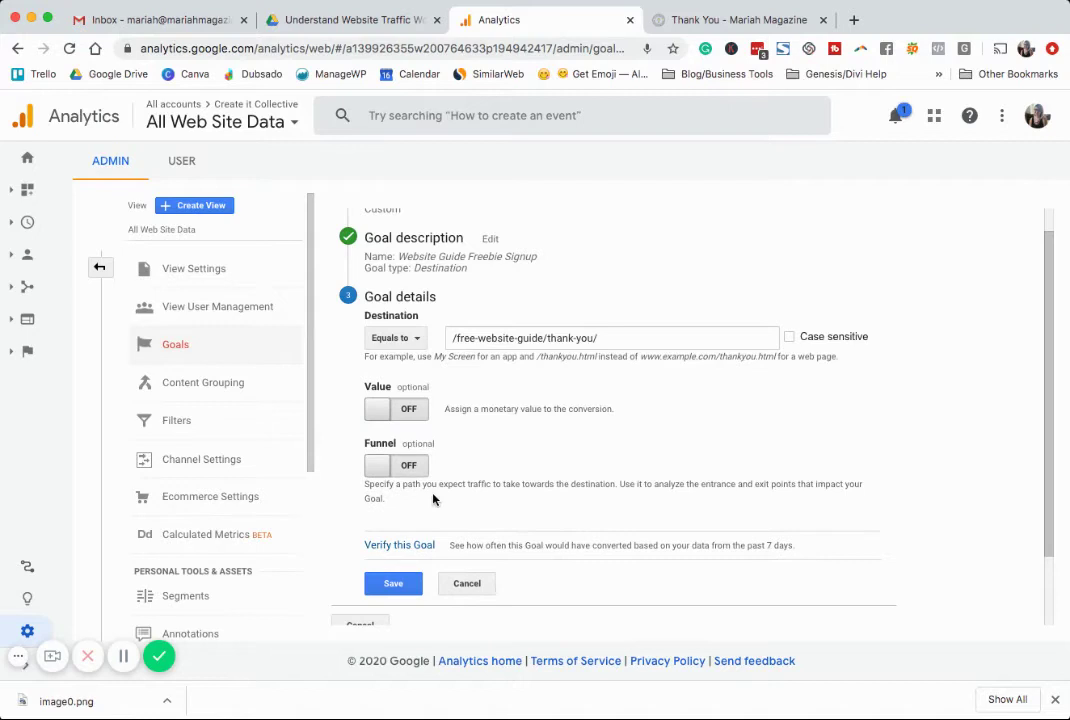
left_click(398, 465)
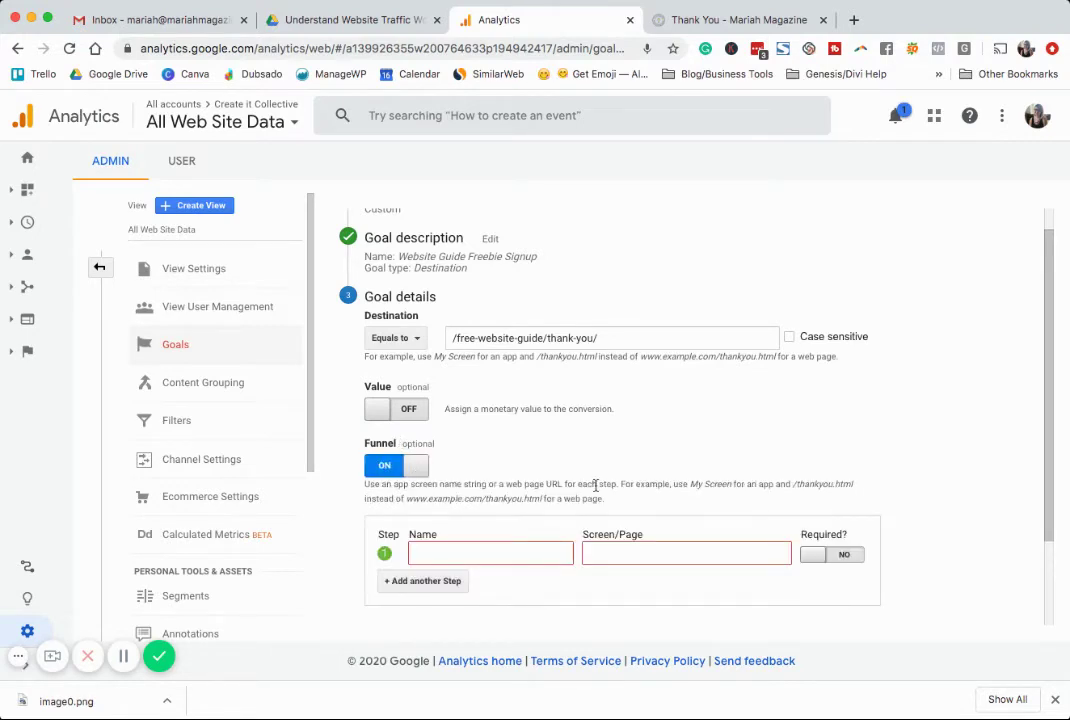
scroll(575, 486, "down", 1)
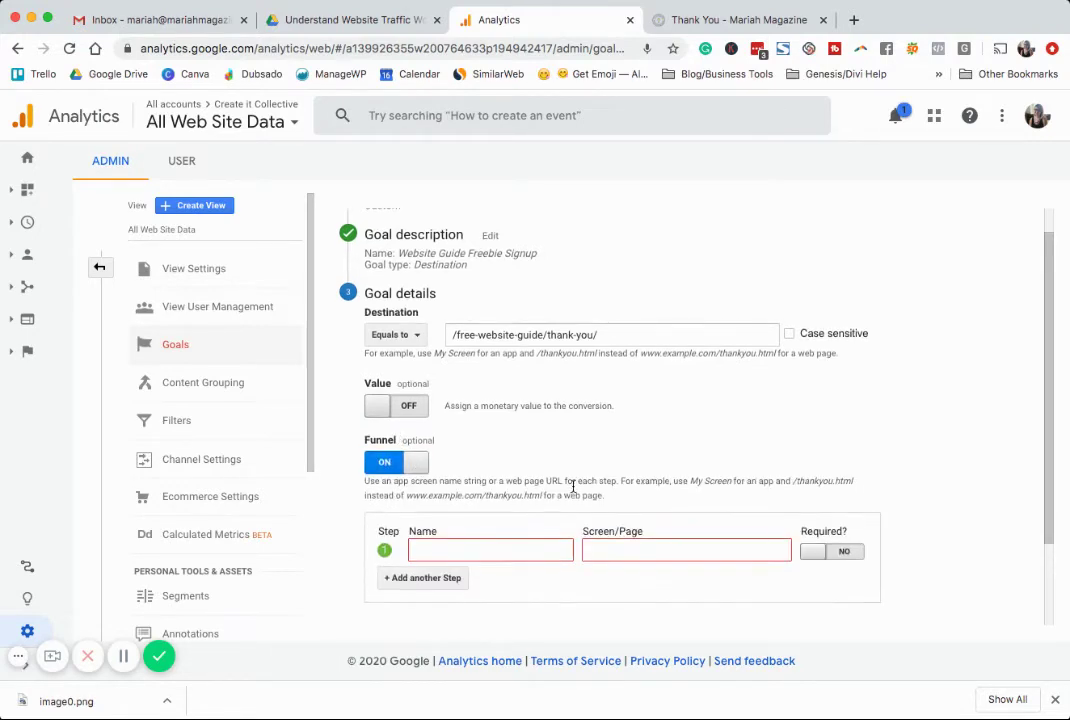
scroll(575, 490, "down", 1)
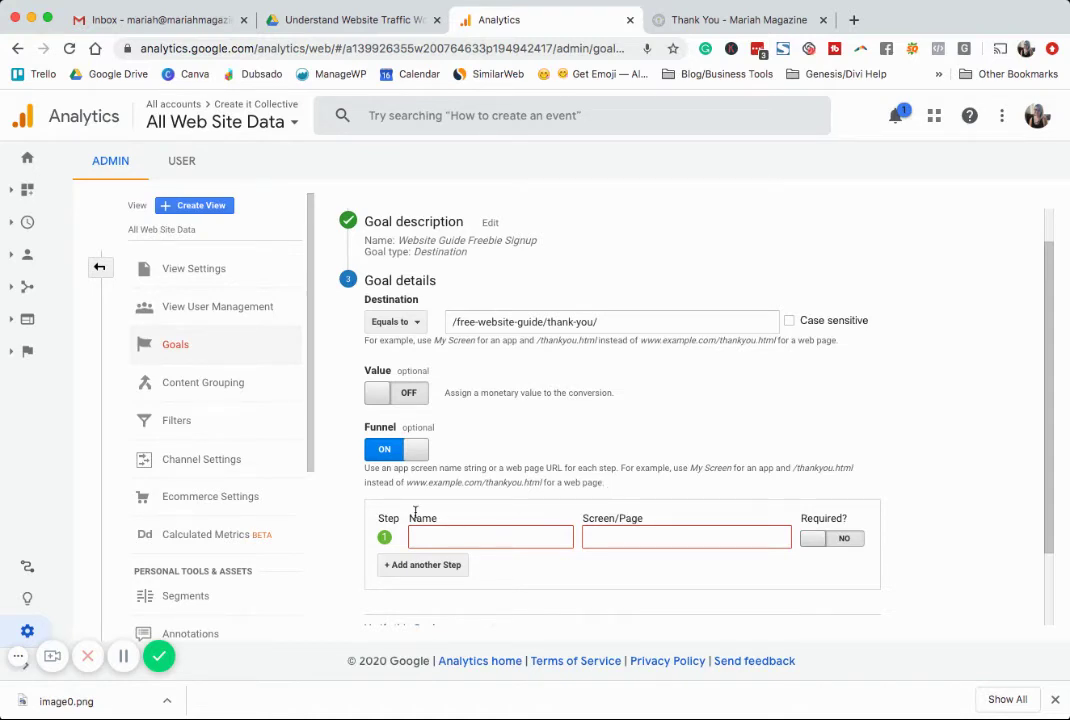
scroll(400, 480, "down", 1)
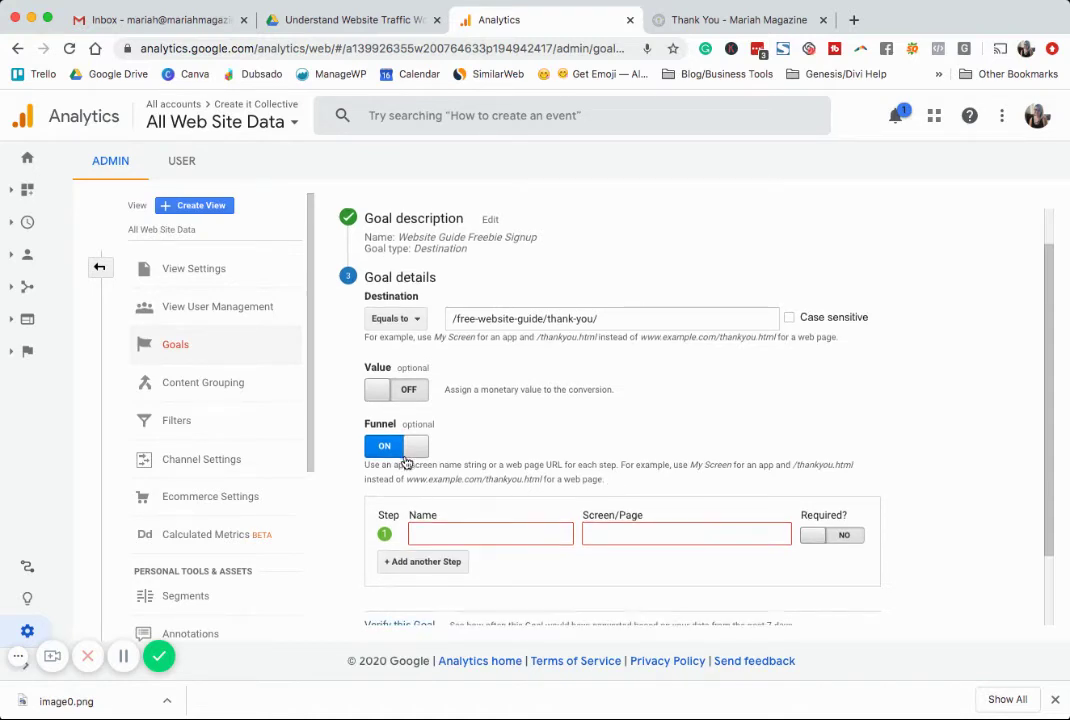
left_click(463, 532)
scroll(493, 553, "down", 1)
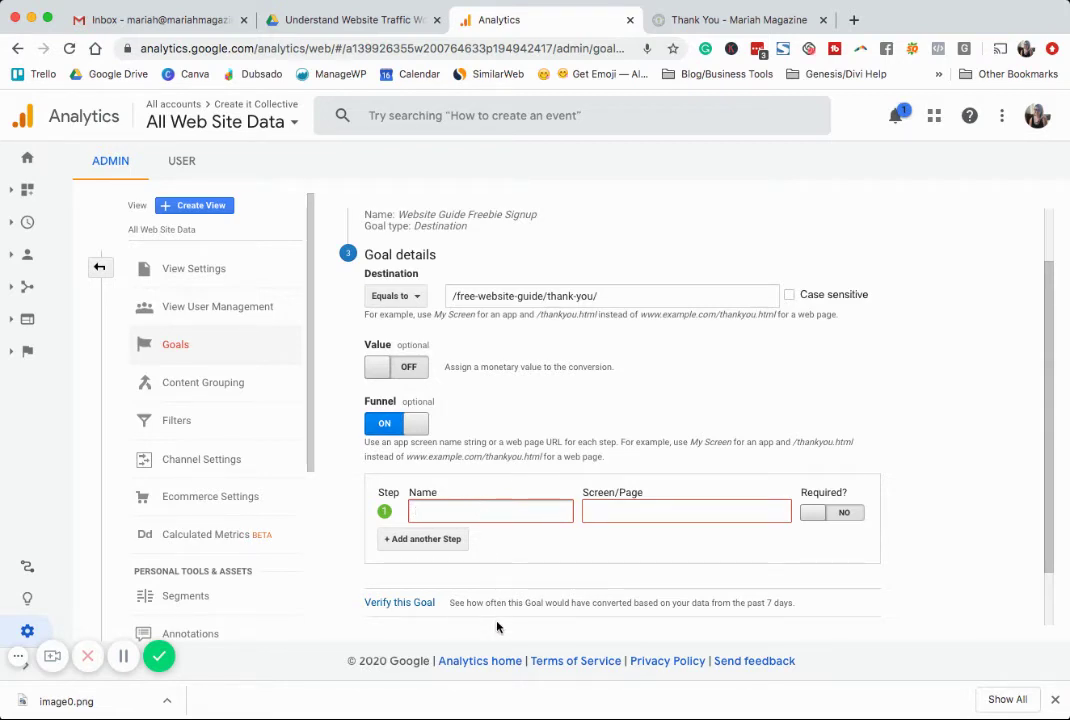
scroll(476, 585, "down", 1)
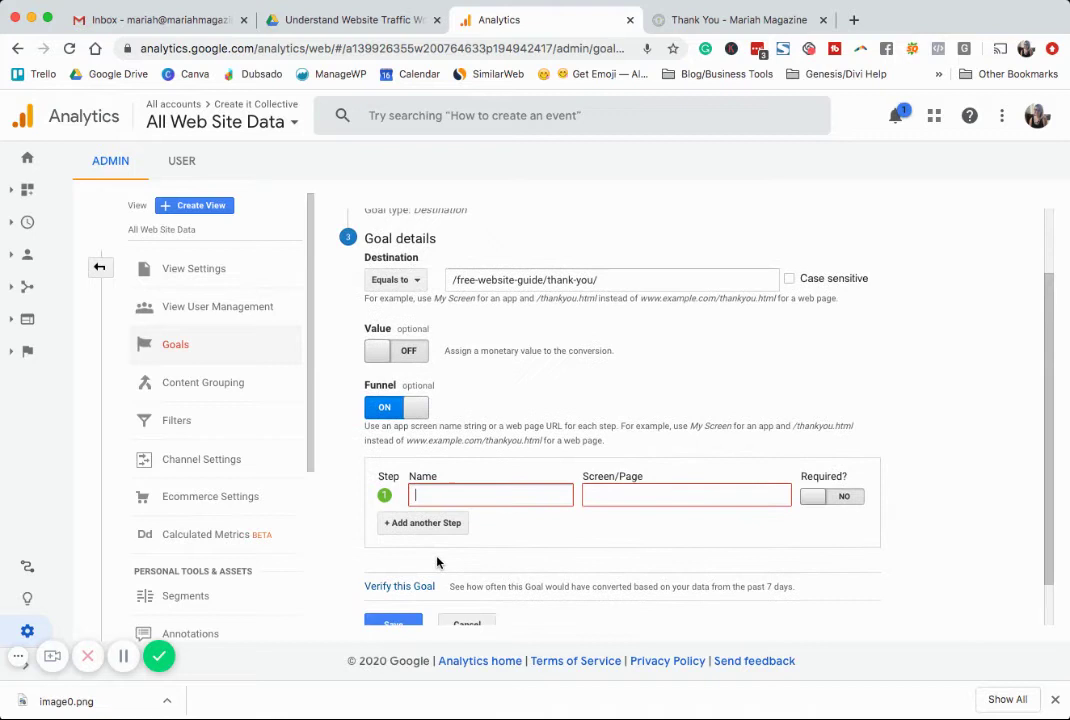
After saving fails on the empty funnel step, switch Funnel back off.
left_click(560, 564)
scroll(525, 560, "down", 3)
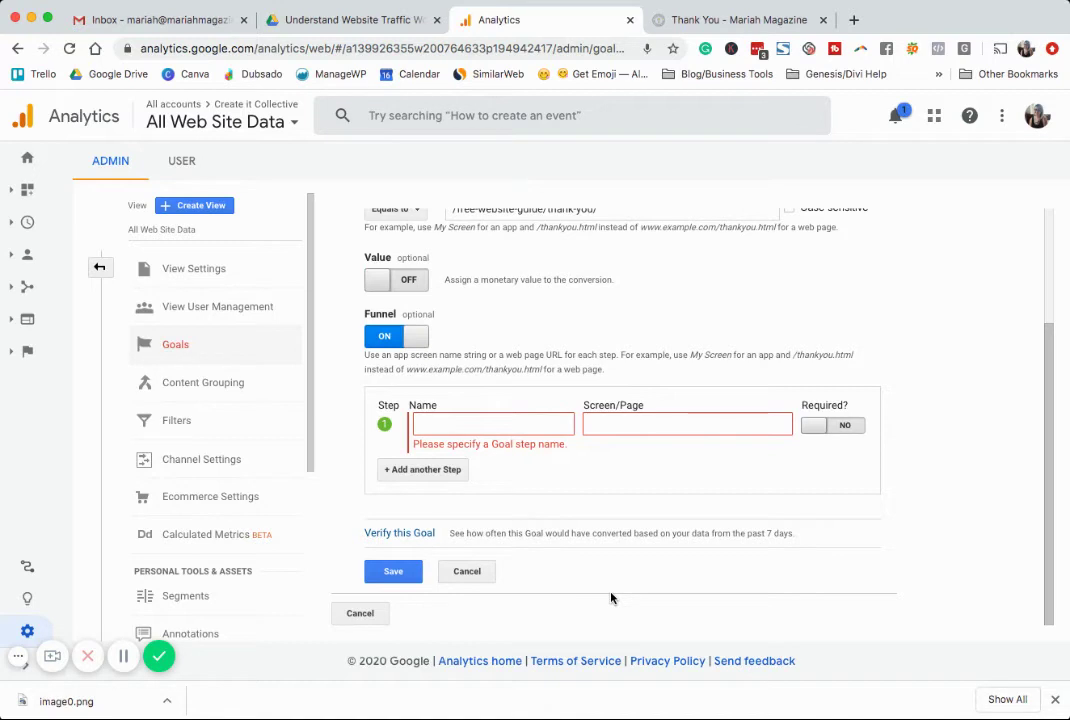
scroll(716, 572, "up", 3)
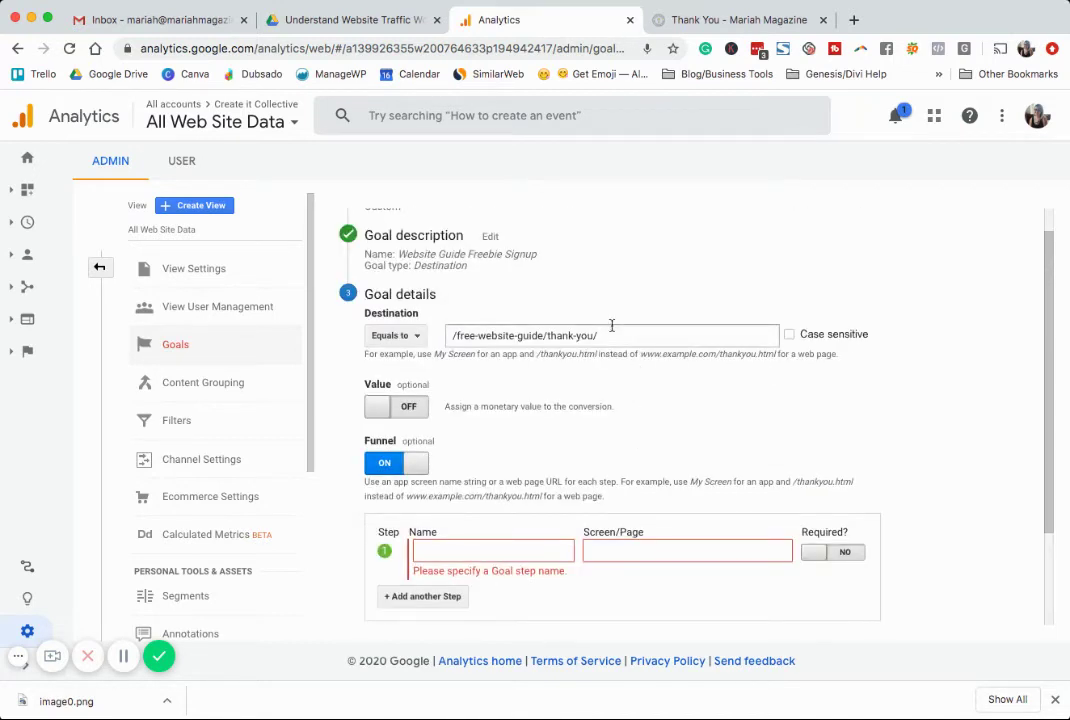
scroll(590, 337, "down", 3)
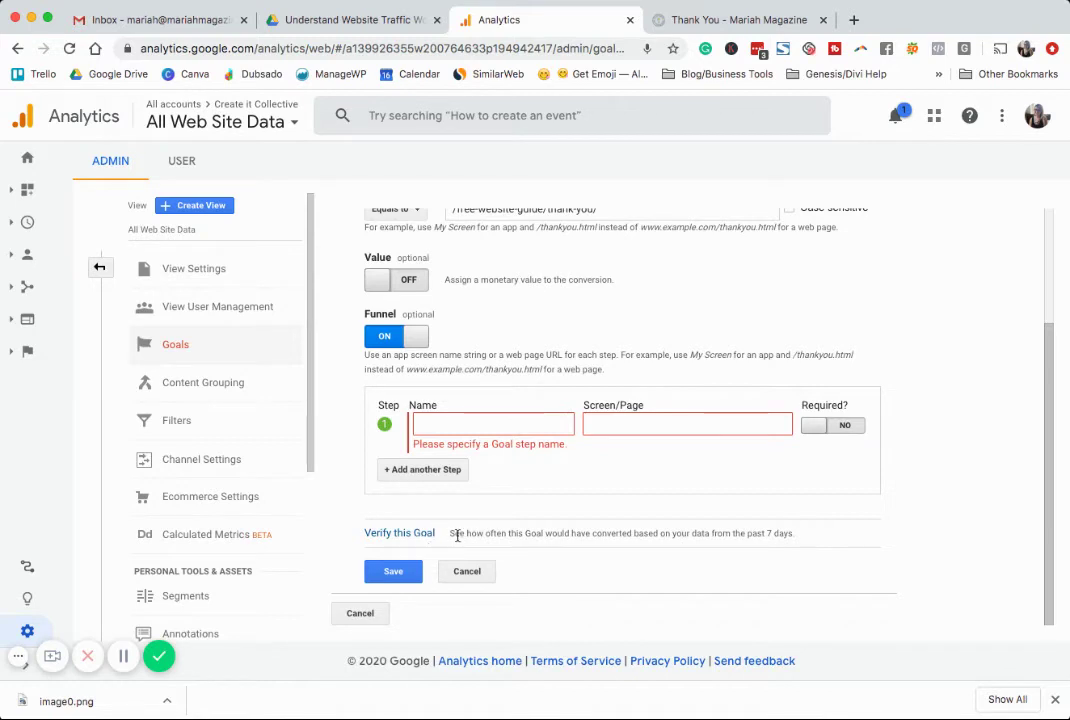
scroll(664, 573, "up", 1)
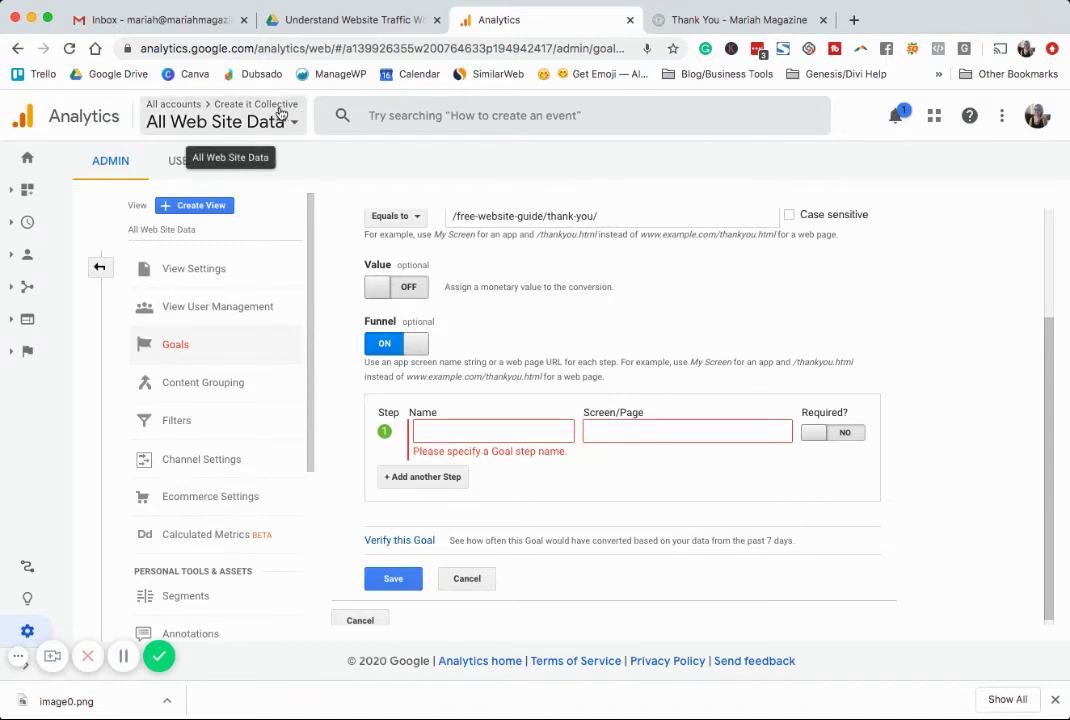
left_click(762, 19)
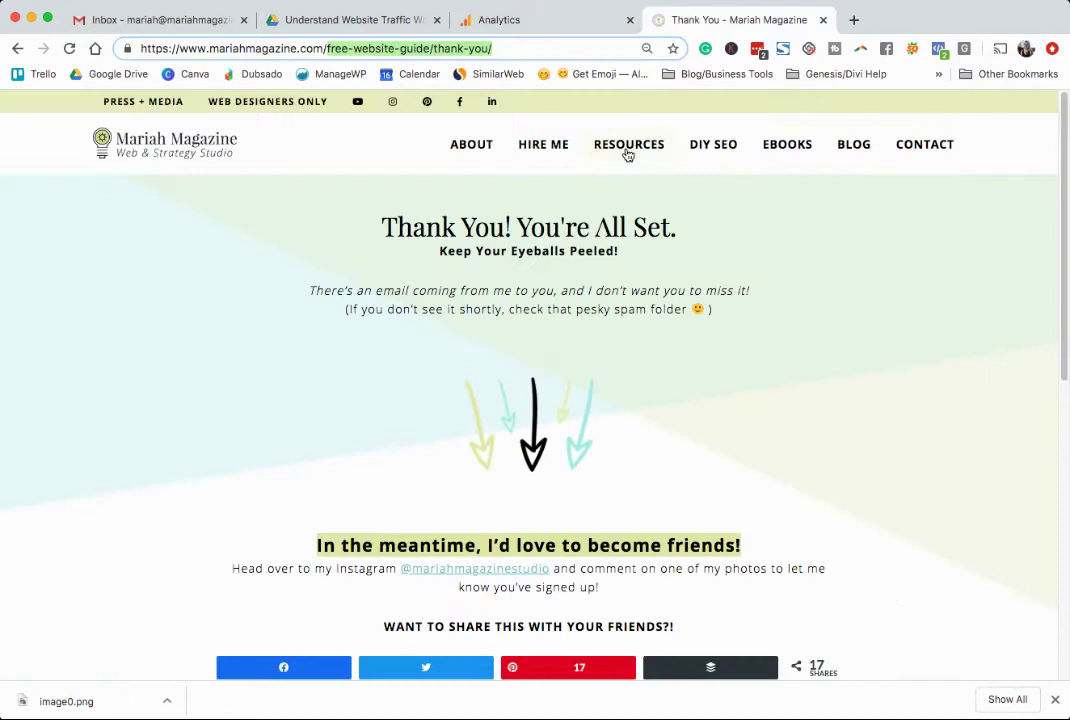
left_click(570, 29)
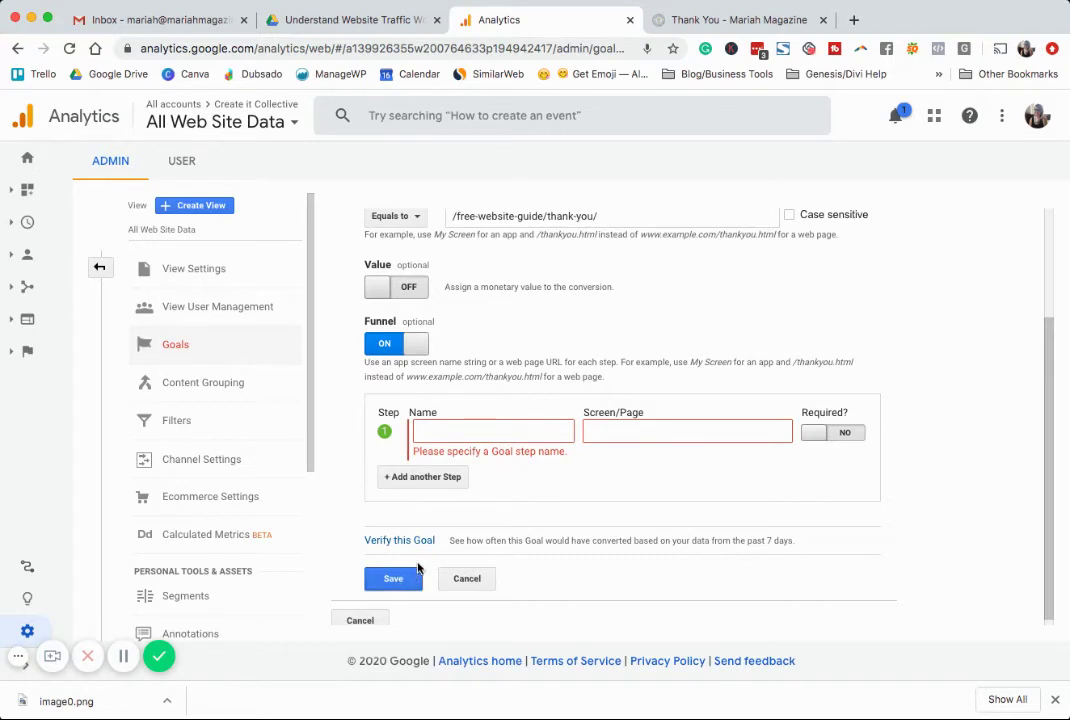
left_click(388, 583)
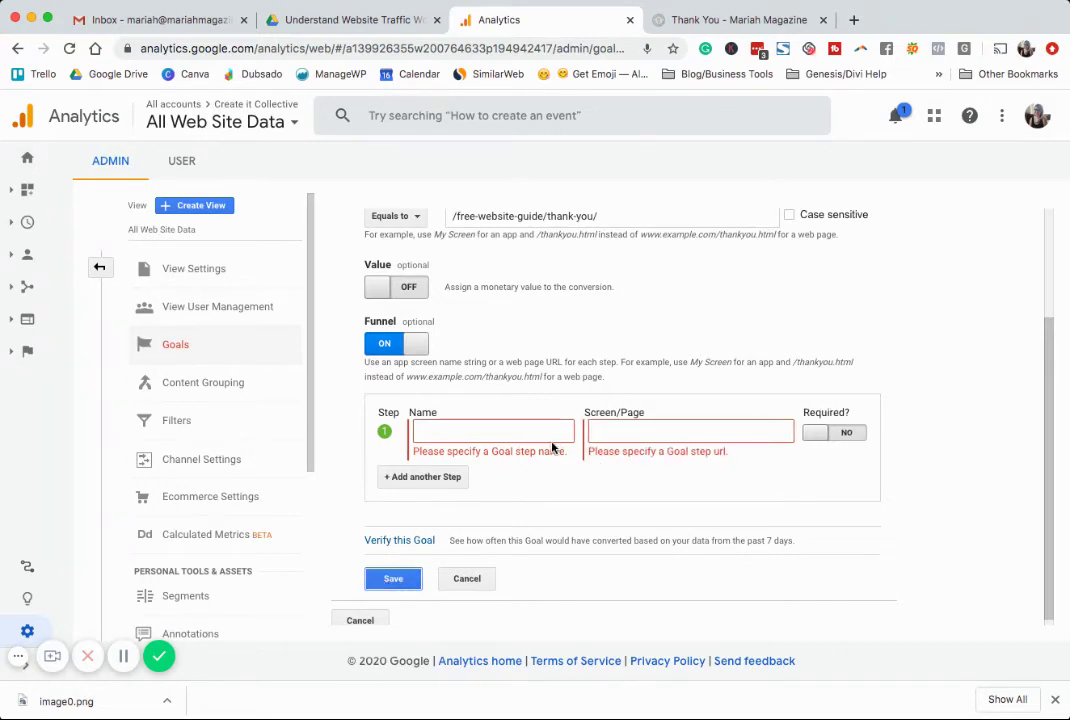
left_click(394, 344)
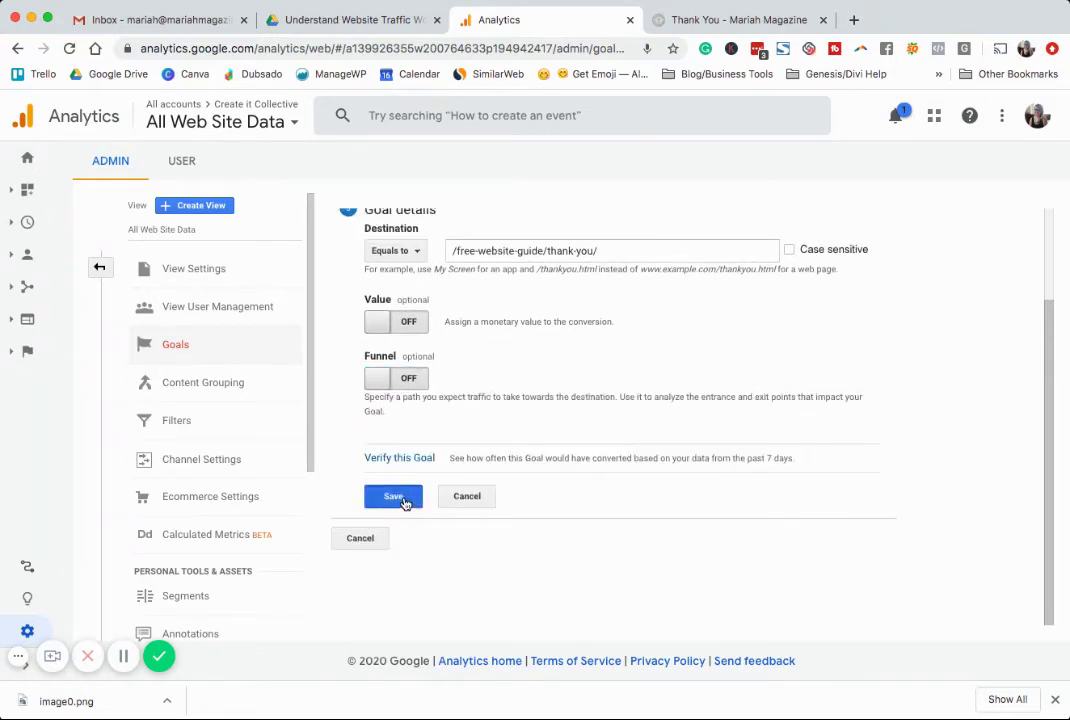
Save the destination goal, which appears as Goal ID 1 in the goals list.
left_click(405, 498)
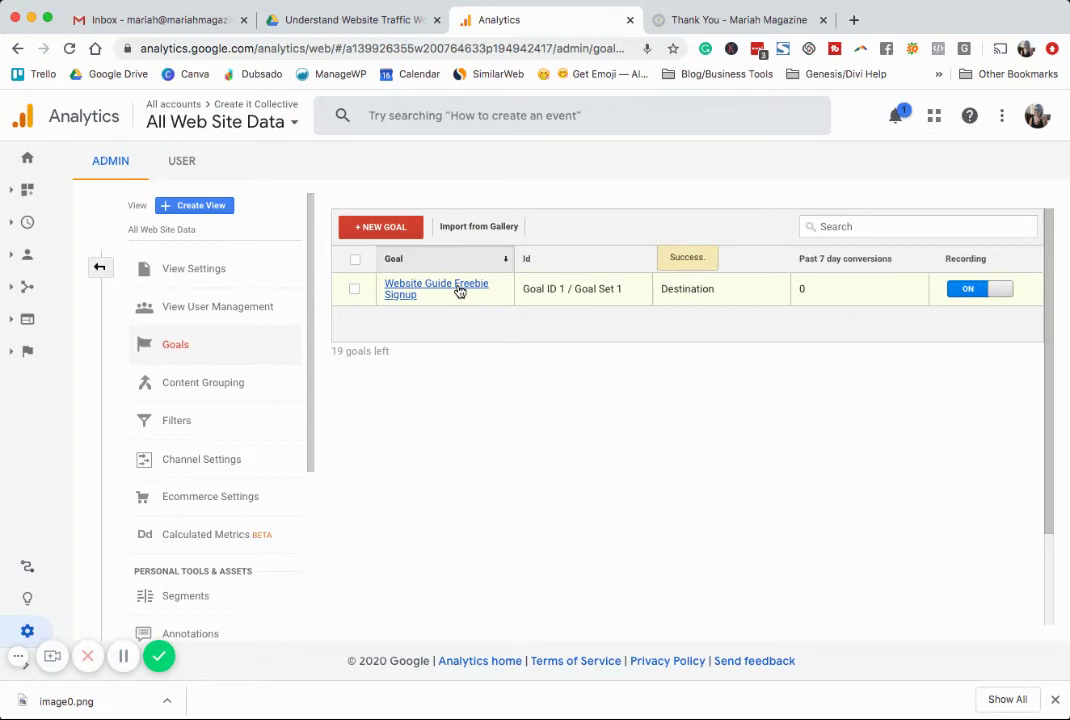
left_click_drag(395, 360, 331, 351)
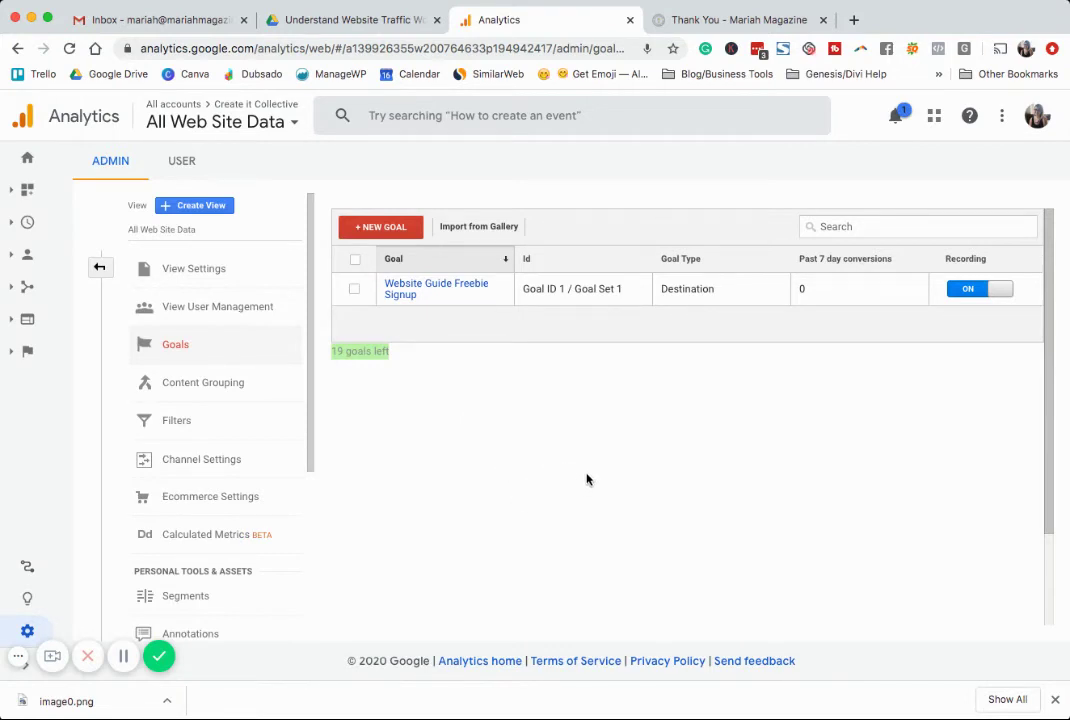
scroll(590, 455, "down", 1)
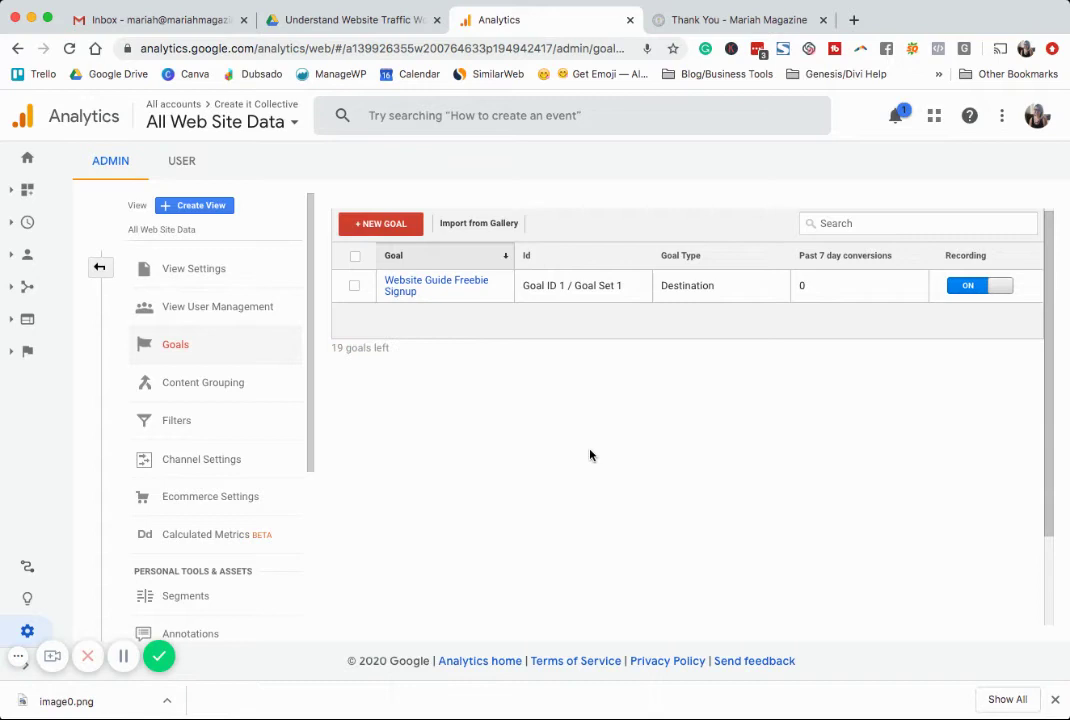
Switch the Website Guide Freebie Signup goal's Recording toggle to OFF.
left_click(355, 287)
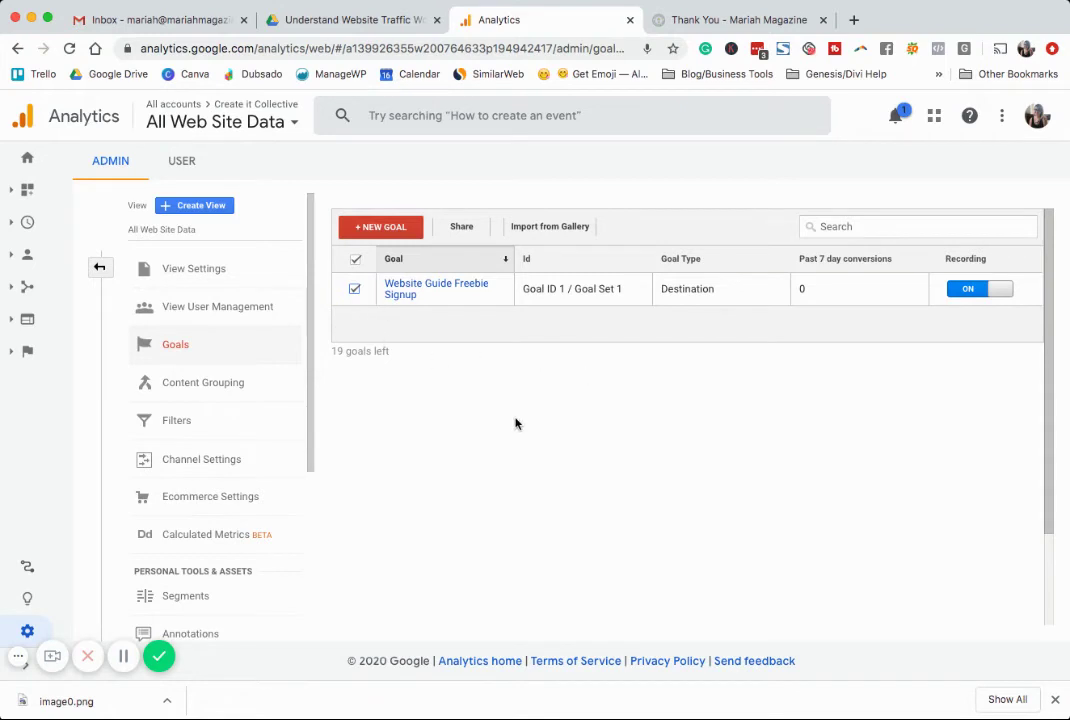
left_click(354, 289)
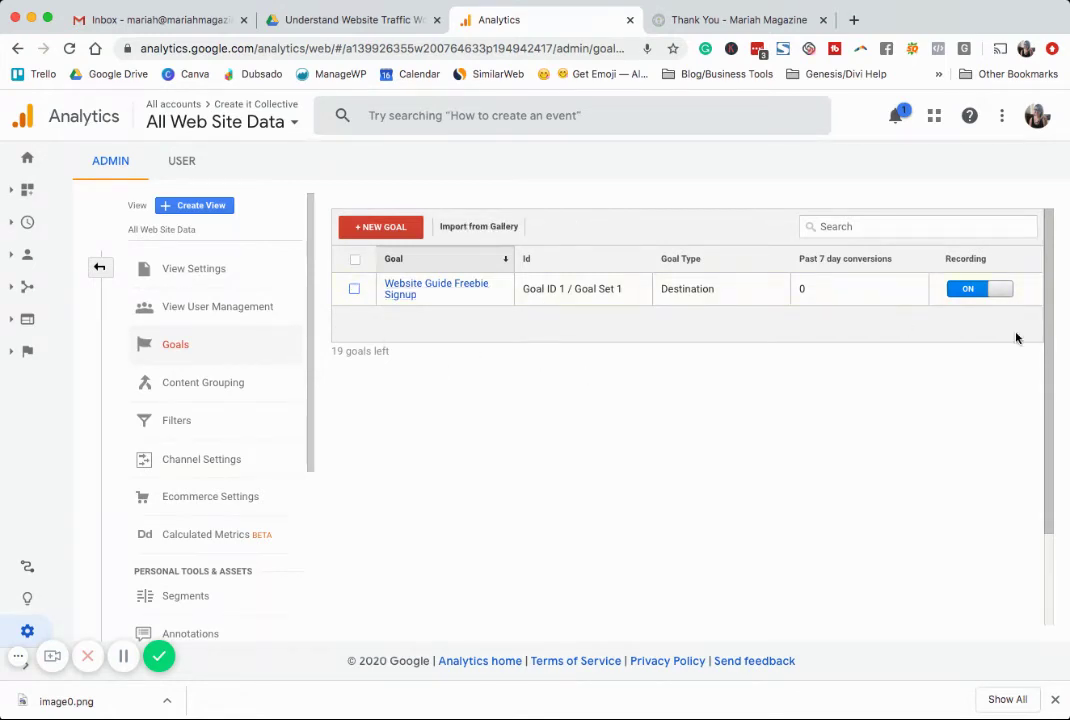
left_click(979, 289)
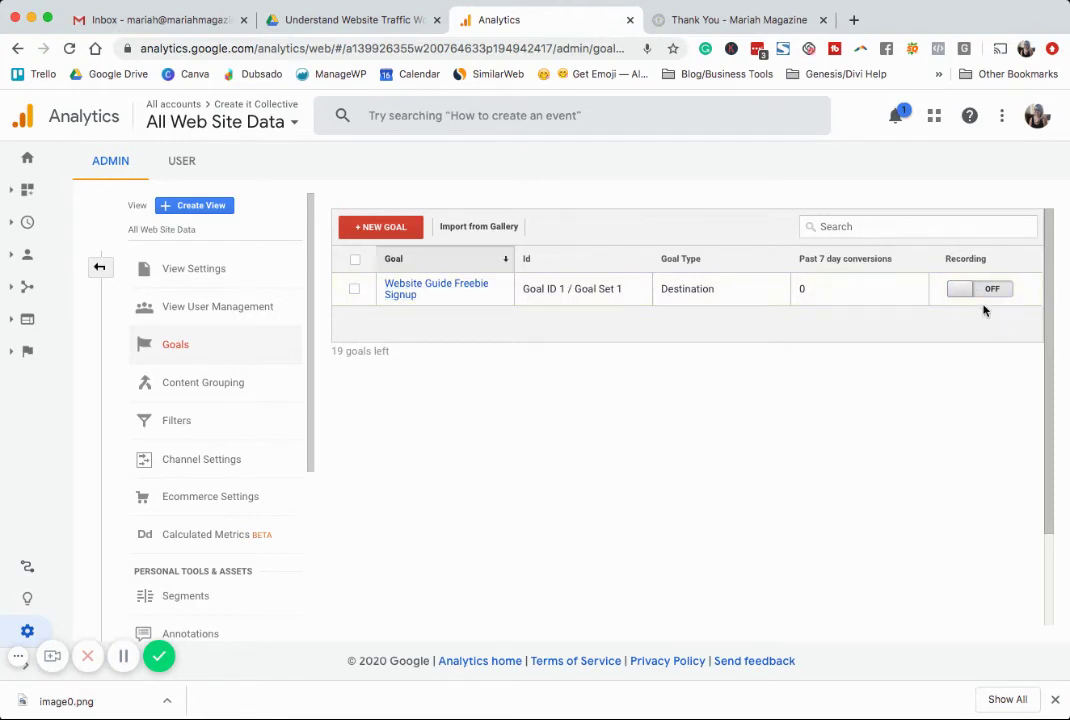
left_click(989, 294)
left_click(970, 295)
left_click(459, 287)
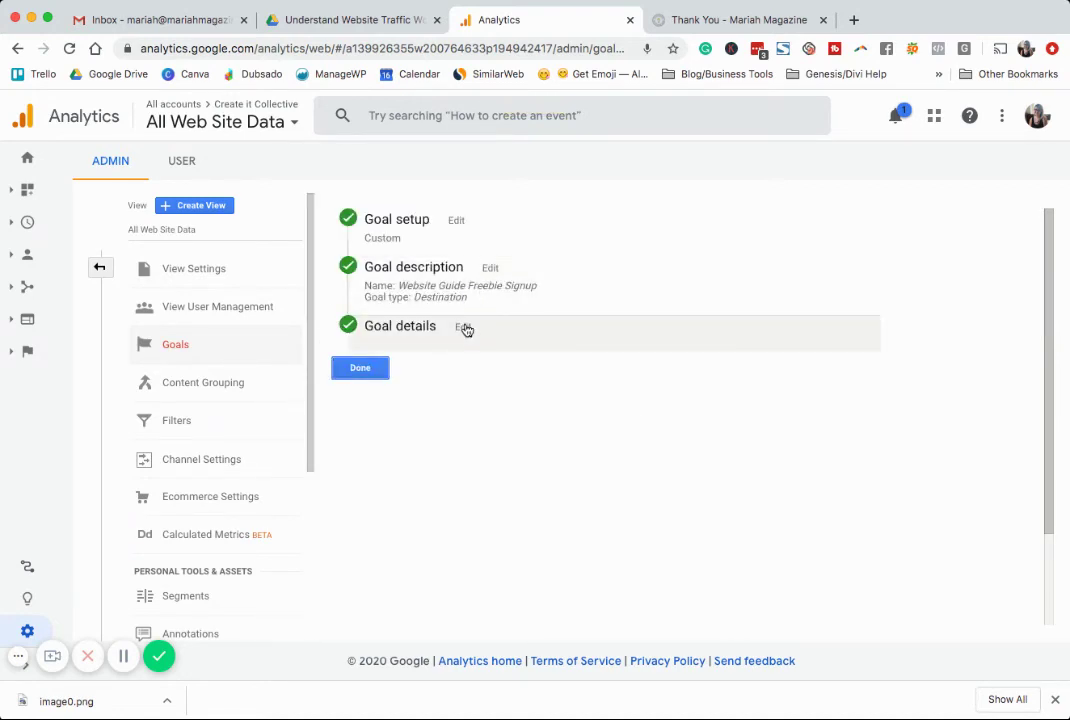
left_click(462, 327)
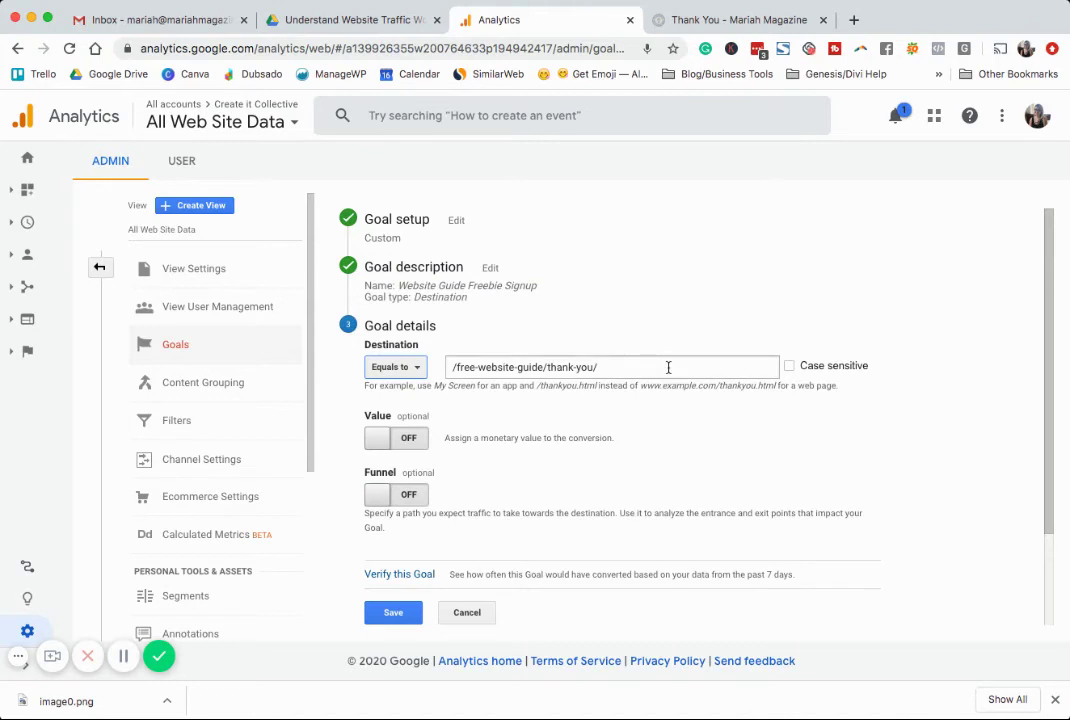
scroll(640, 500, "down", 1)
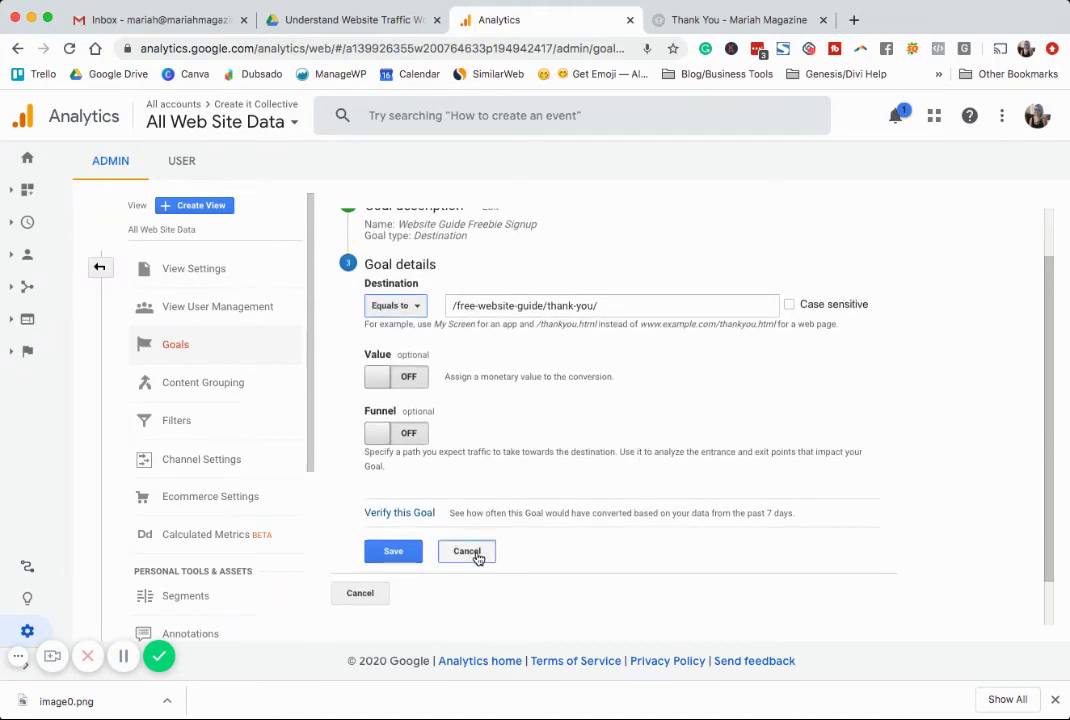
left_click(474, 555)
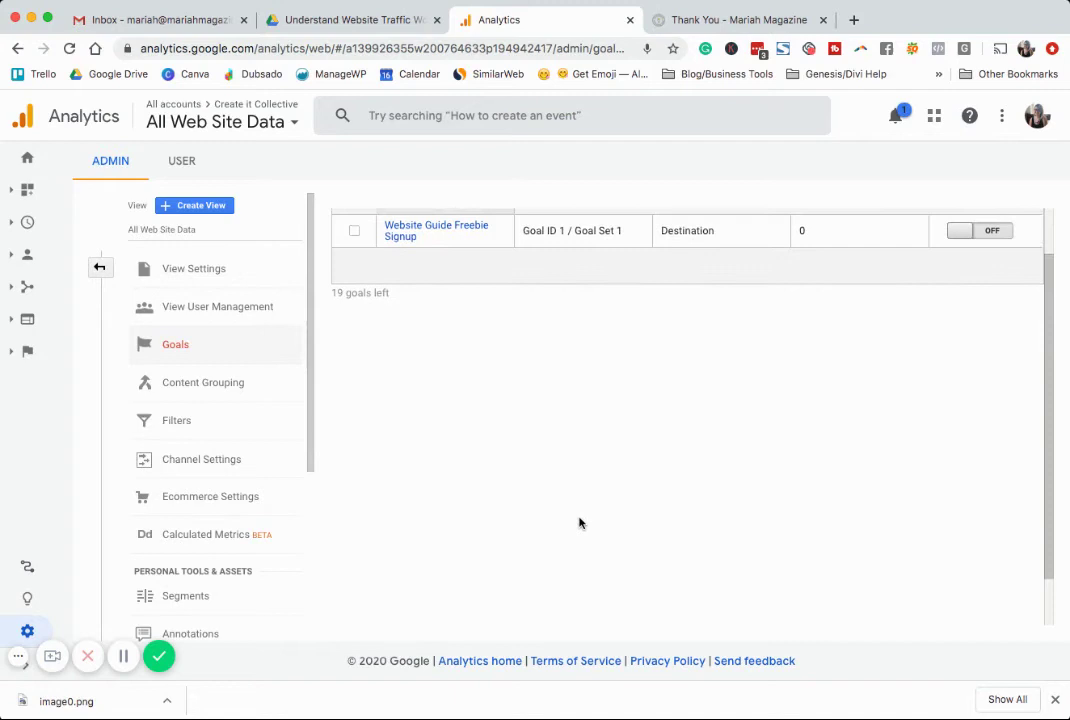
scroll(578, 522, "up", 1)
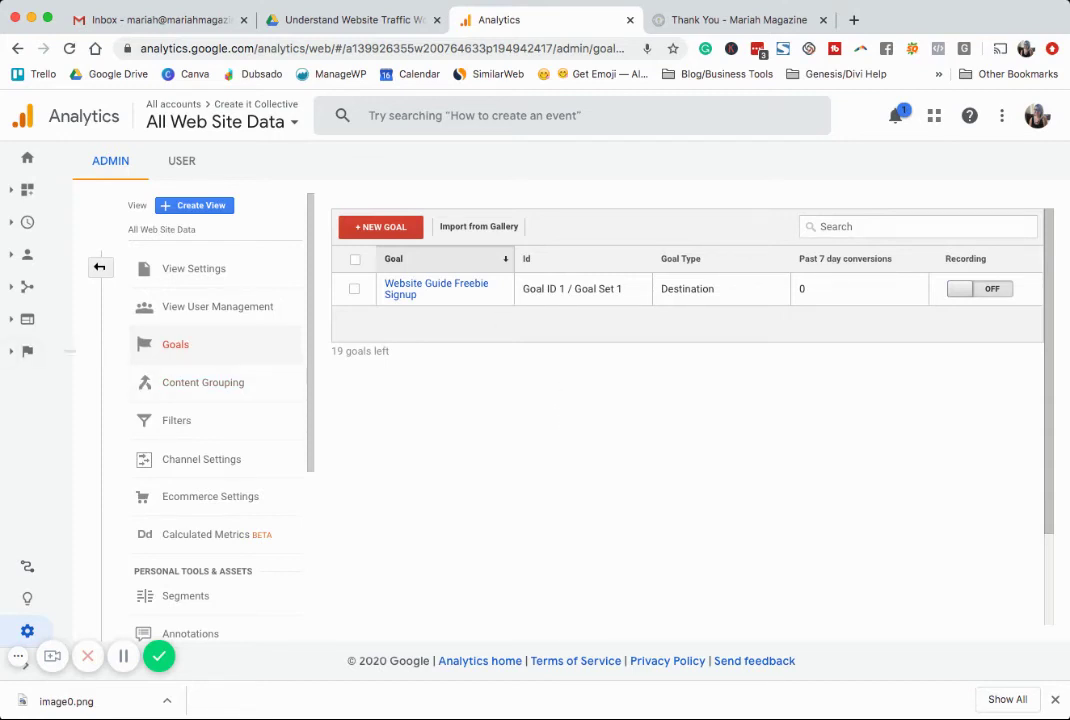
Open the Conversions > Goals > Overview report and review its zero goal completions.
left_click(19, 350)
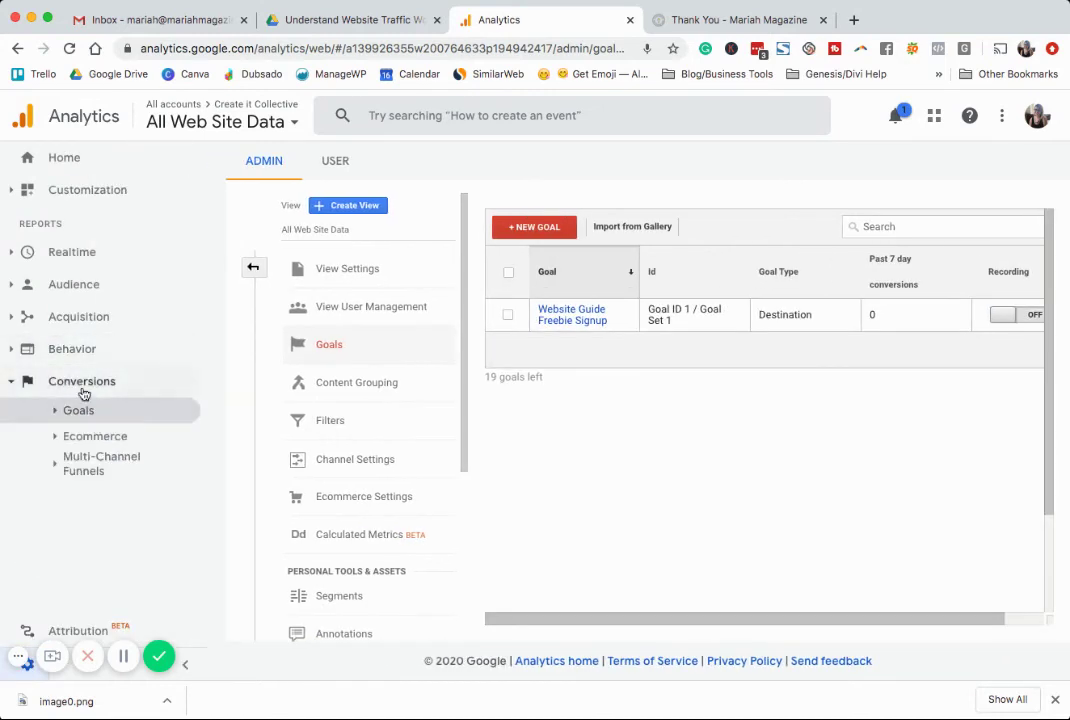
left_click(69, 412)
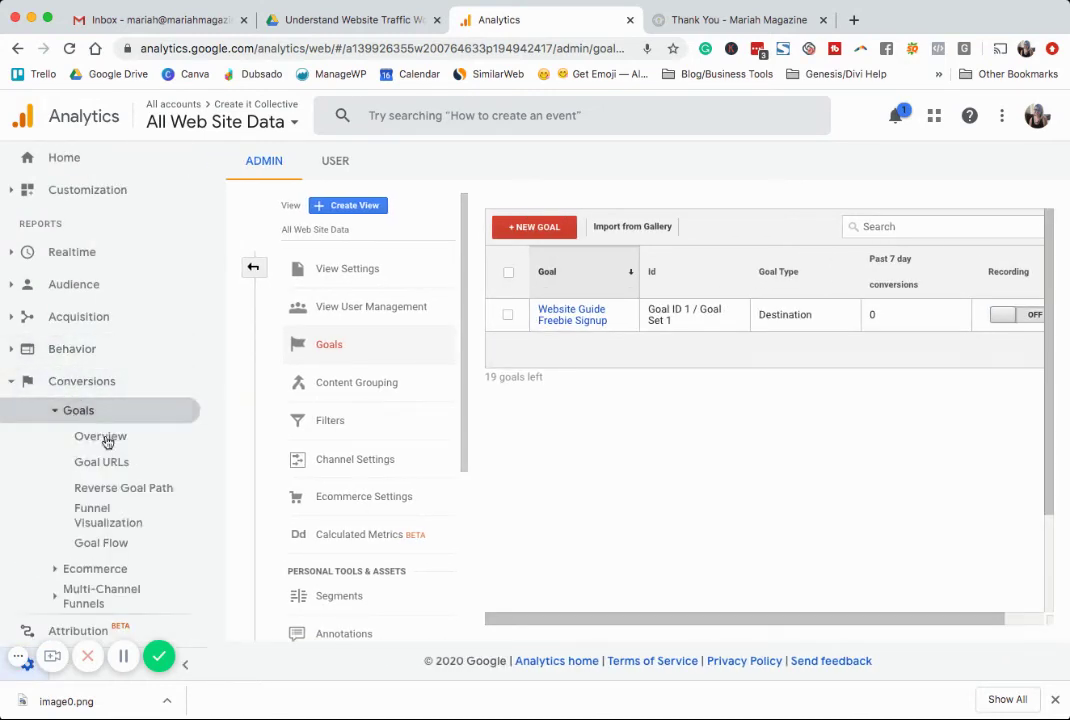
left_click(108, 437)
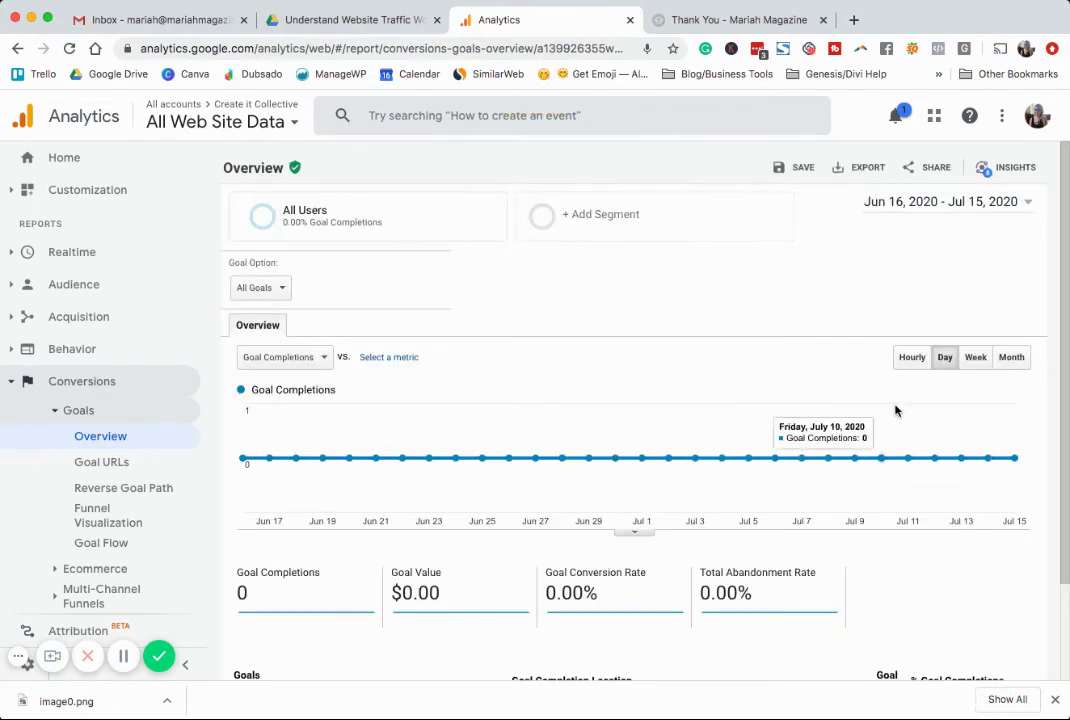
scroll(878, 401, "down", 3)
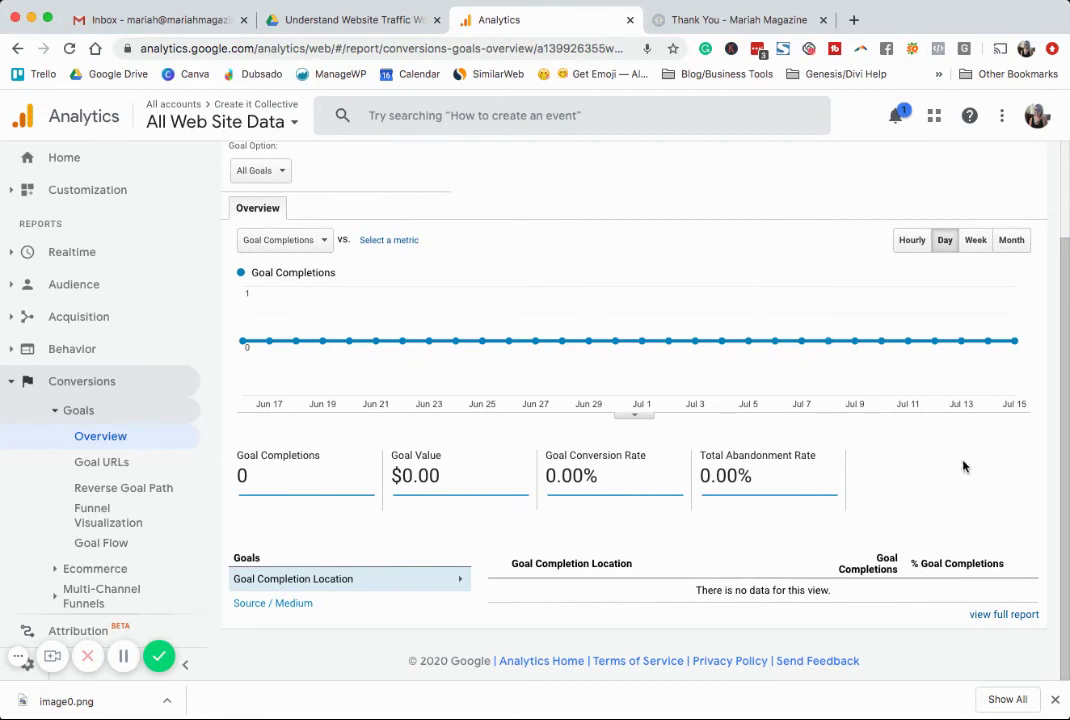
scroll(989, 475, "up", 3)
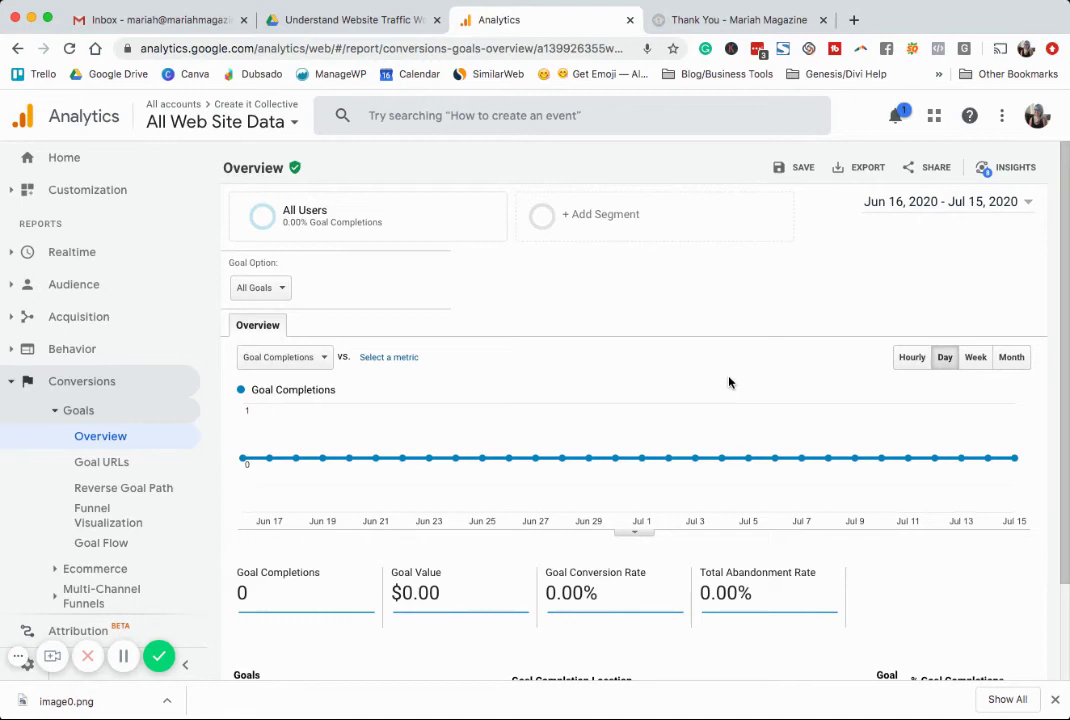
Check the thank-you page tracked by the goal, then return to the Goals Overview report.
left_click(745, 20)
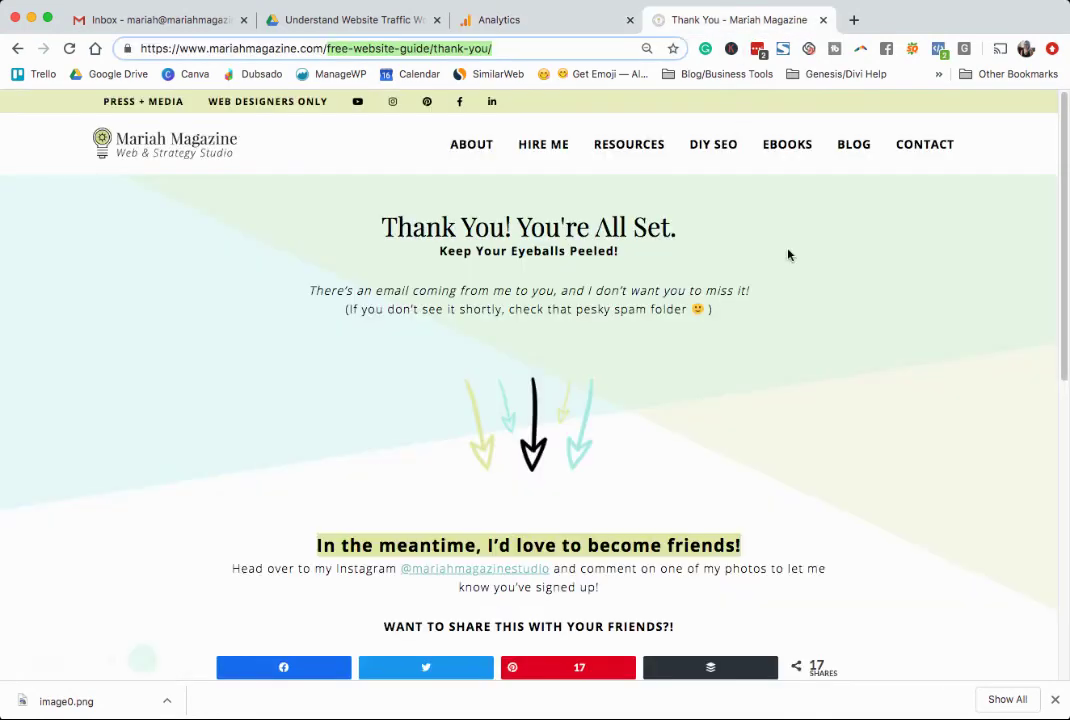
left_click(516, 20)
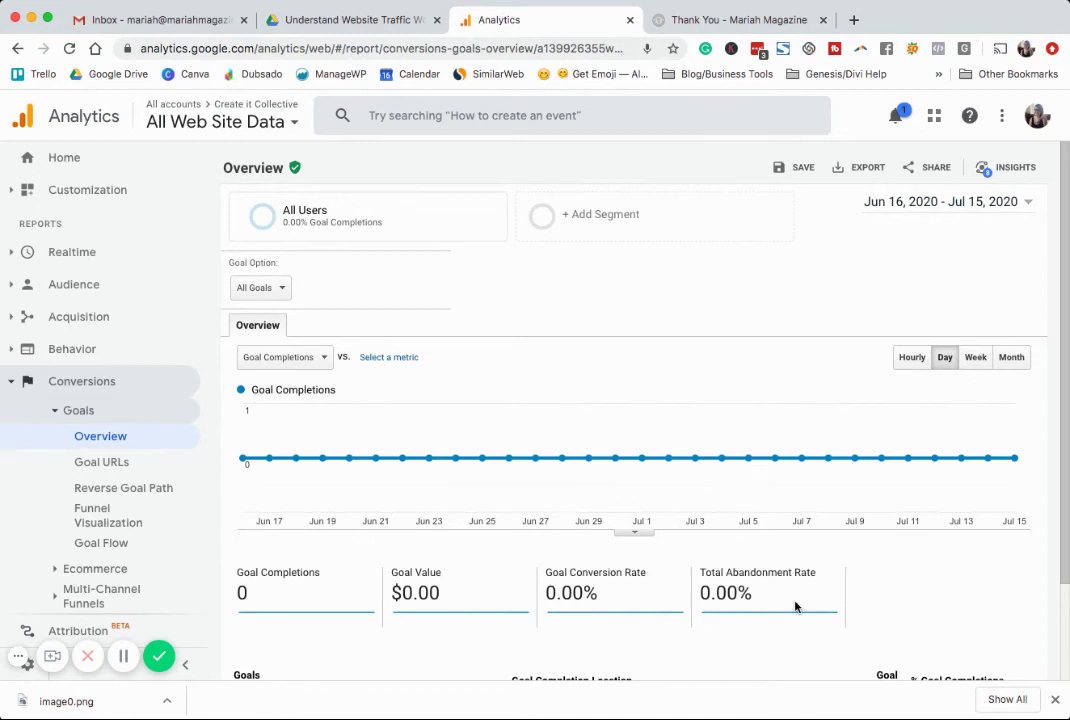
mouse_move(681, 443)
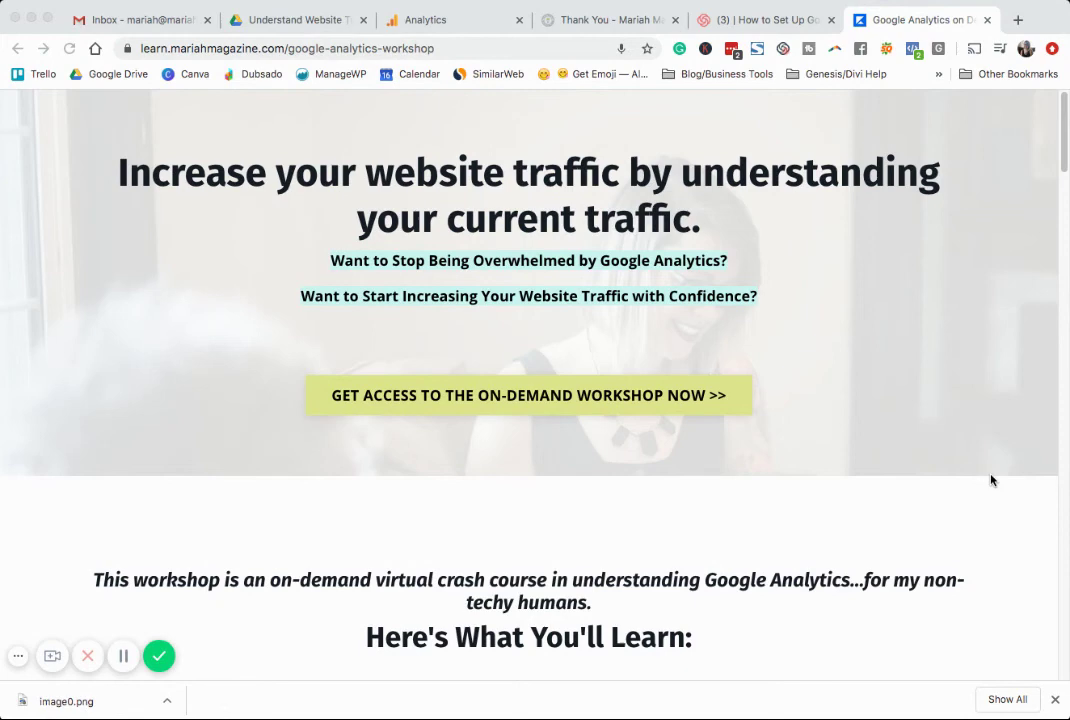
Scroll through the workshop sales page's 'Here's What You'll Learn' topics and workshop benefits.
scroll(991, 480, "down", 5)
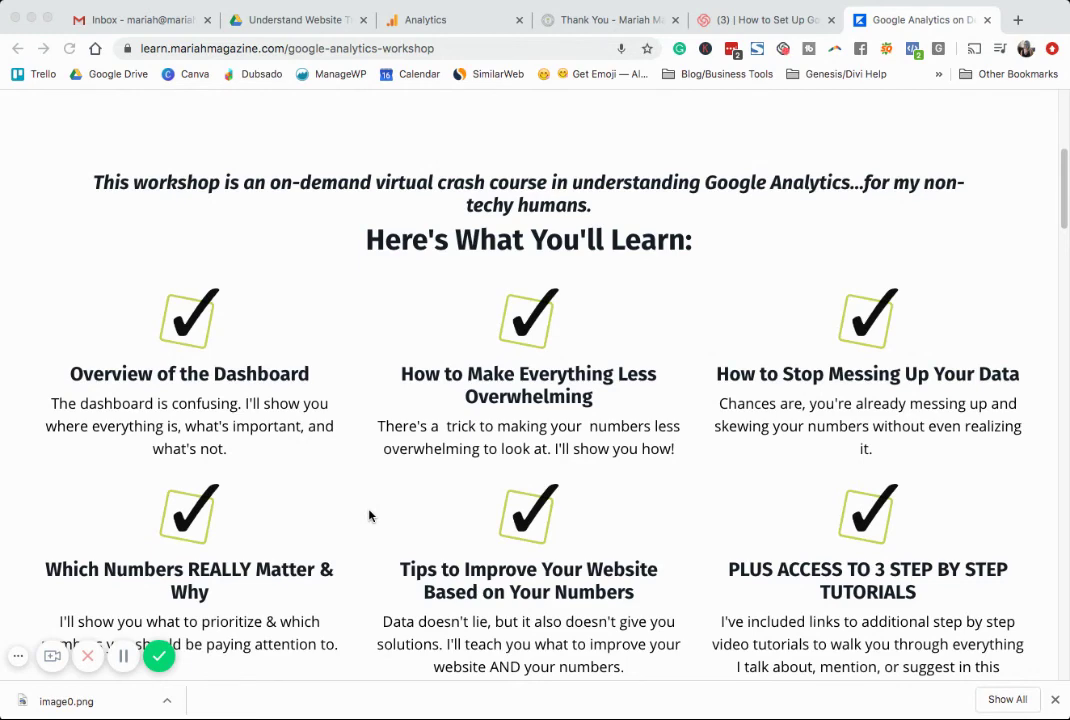
scroll(370, 514, "down", 3)
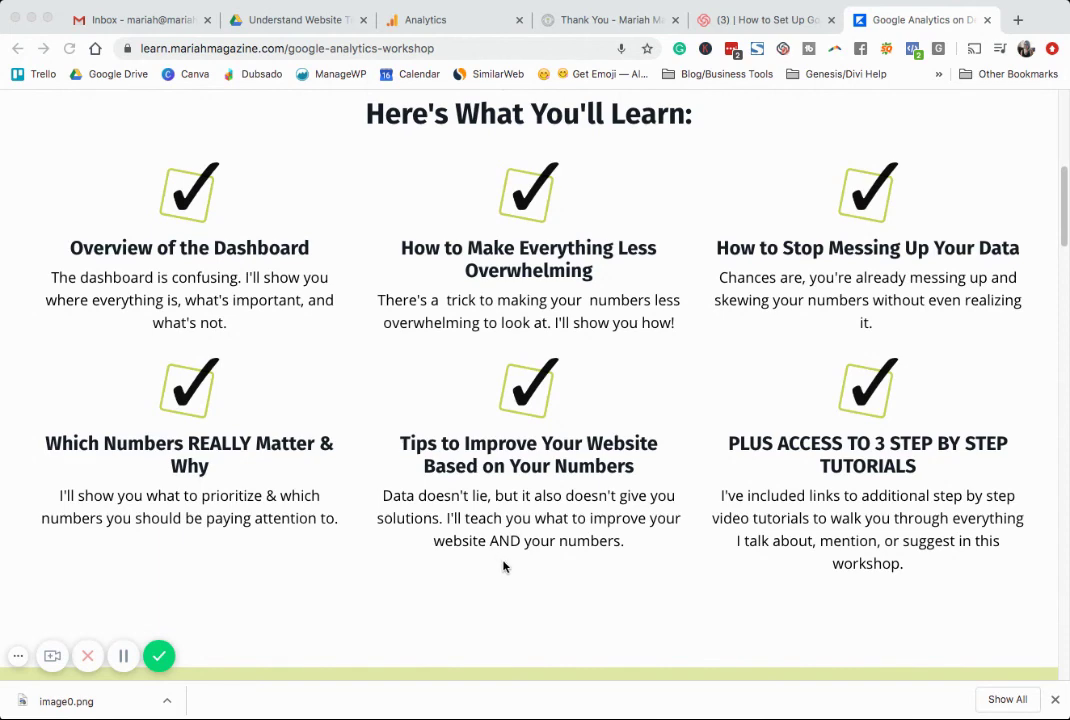
scroll(599, 462, "down", 3)
Scroll past the FAQ answers to the black 'So what do you say?' closing section.
scroll(599, 462, "down", 5)
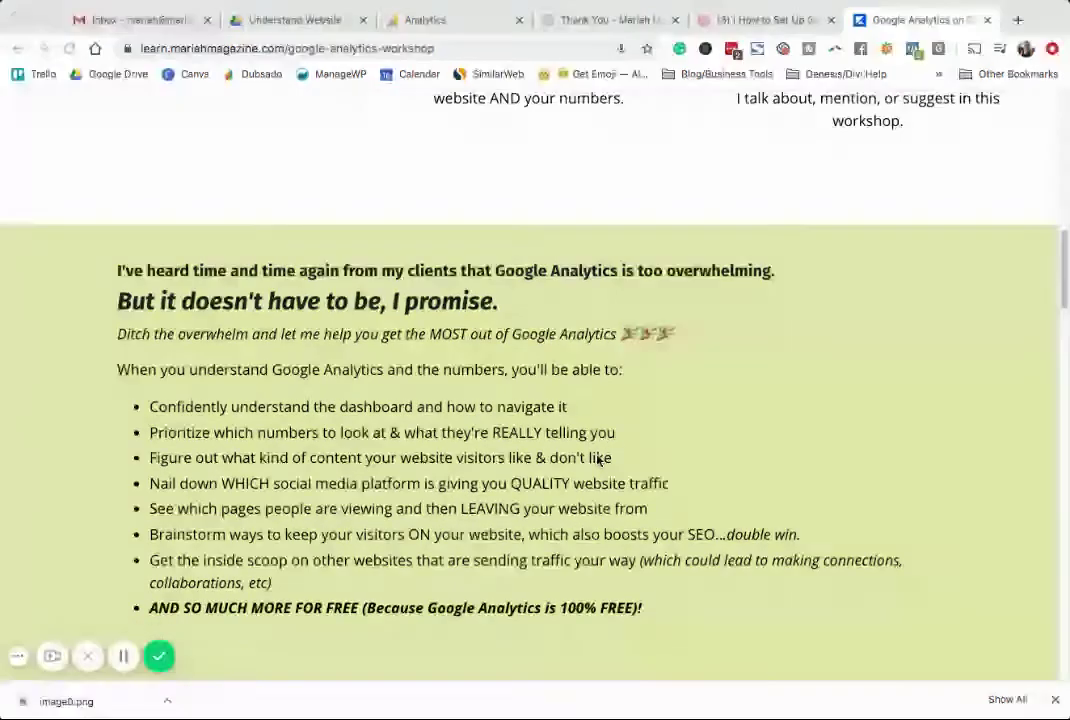
scroll(598, 460, "down", 3)
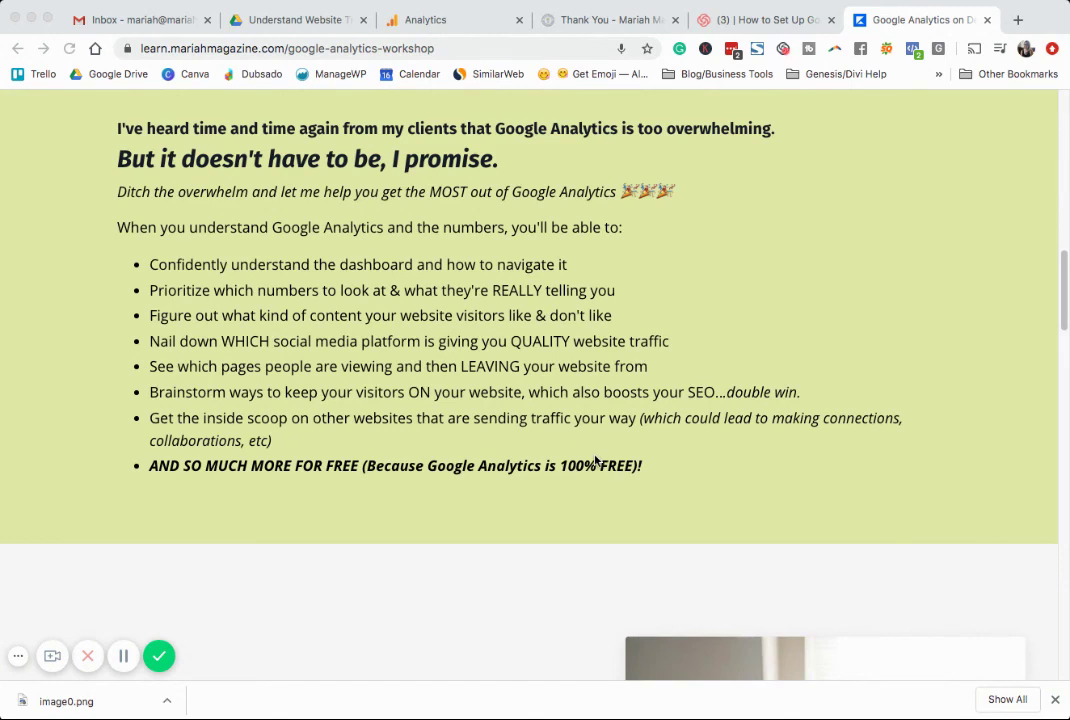
scroll(595, 460, "down", 15)
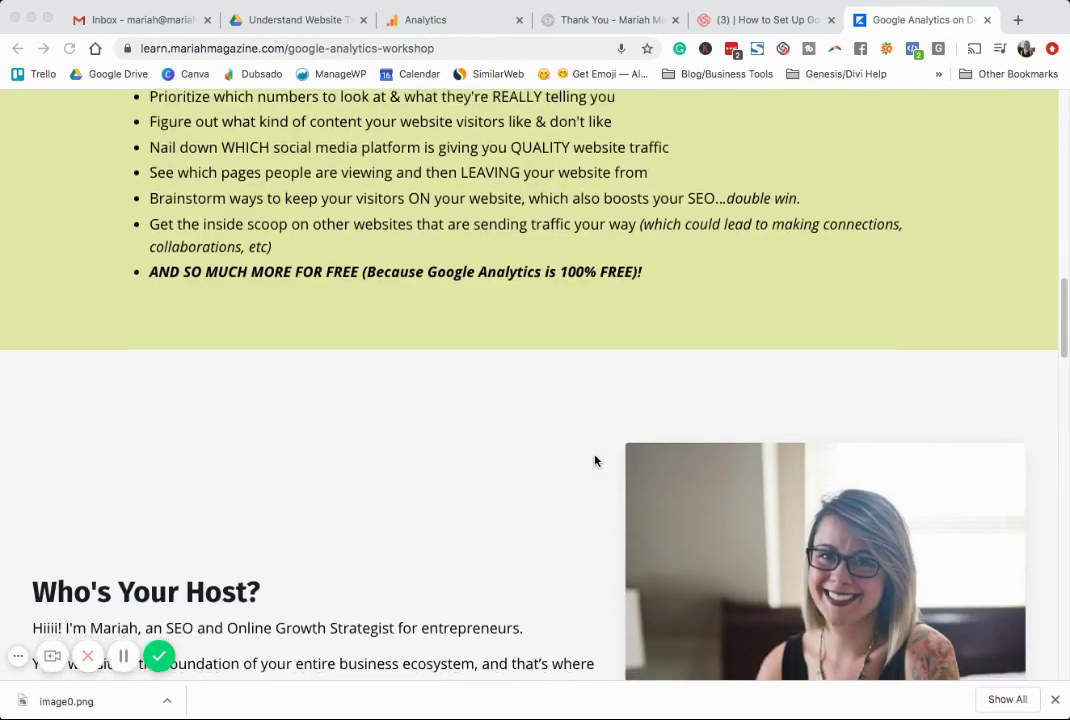
scroll(595, 460, "down", 18)
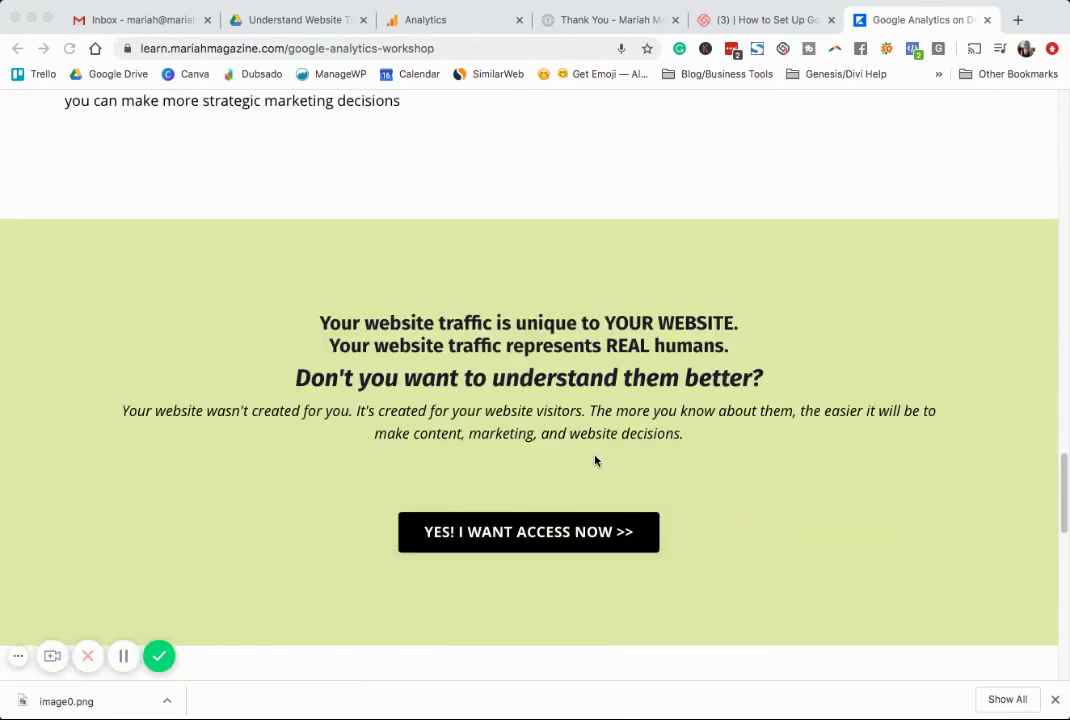
scroll(595, 460, "down", 8)
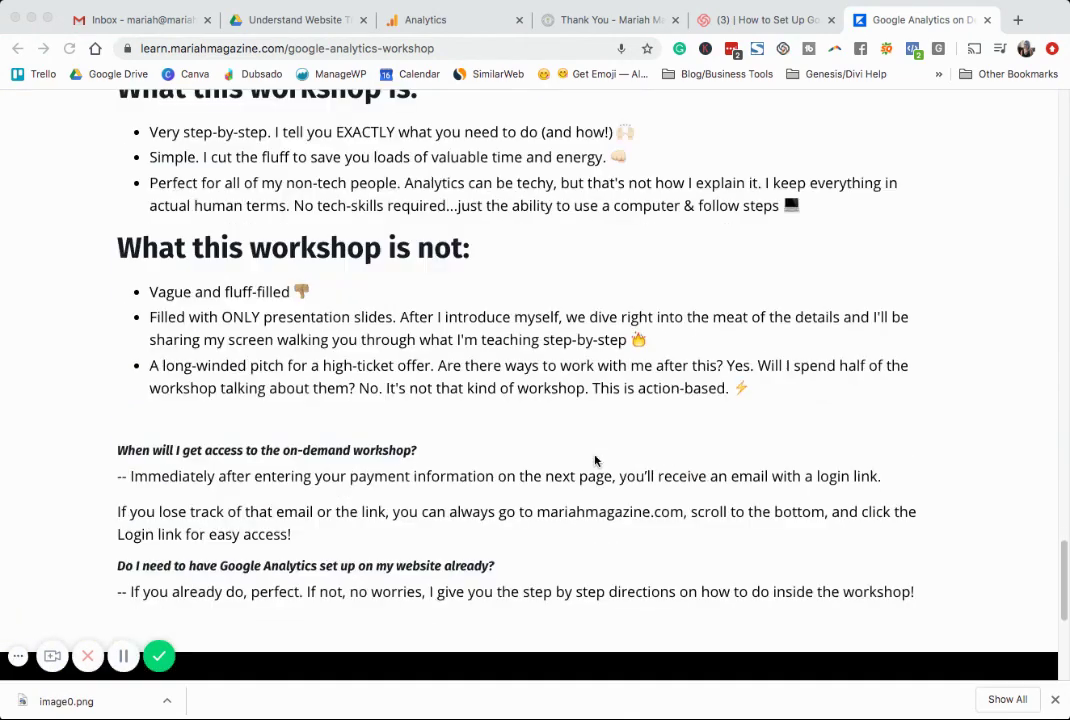
scroll(595, 460, "down", 8)
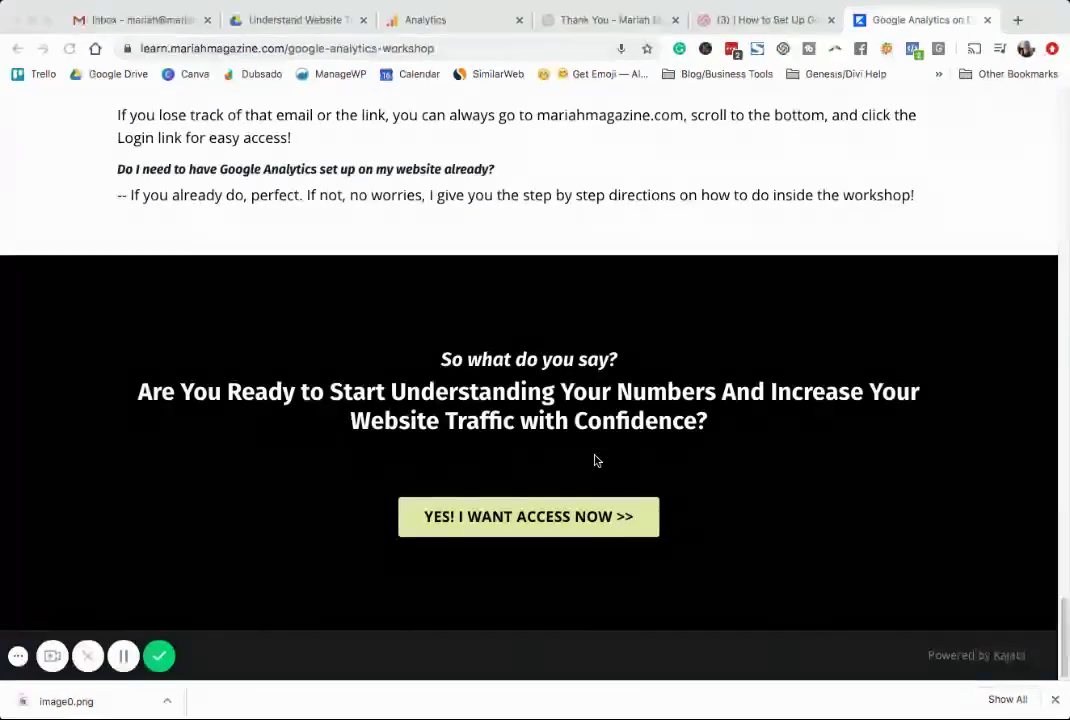